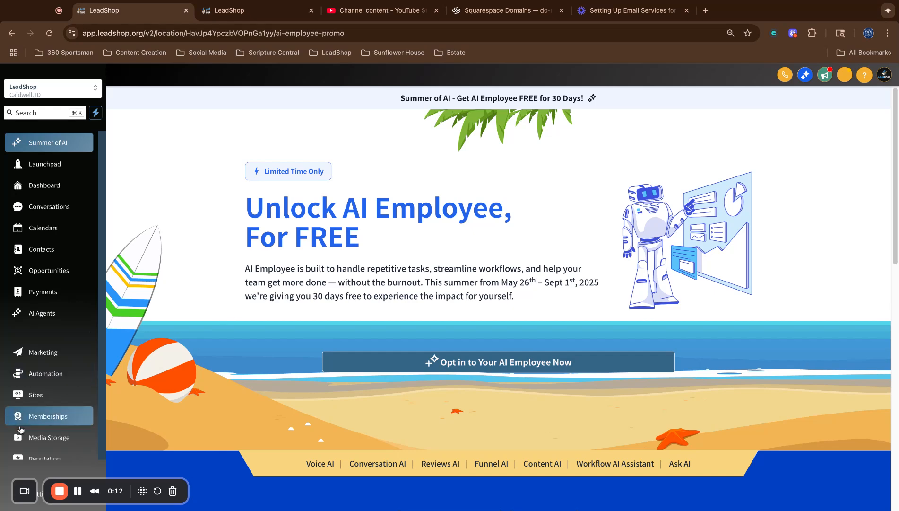
Go from the Email Services SMTP Service page to the Dedicated Domain And IP settings.
{"action": "left_click", "coordinate": [235, 14]}
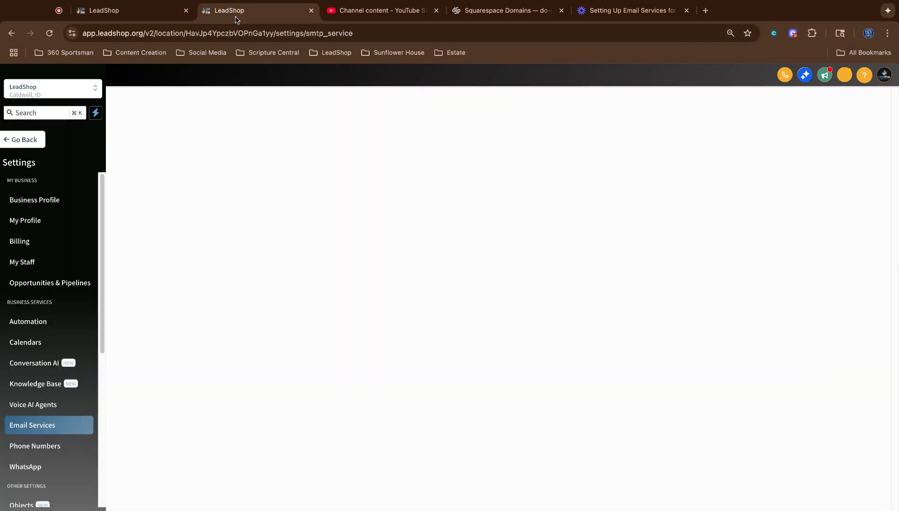
{"action": "scroll", "coordinate": [55, 376], "scroll_direction": "down", "scroll_amount": 1}
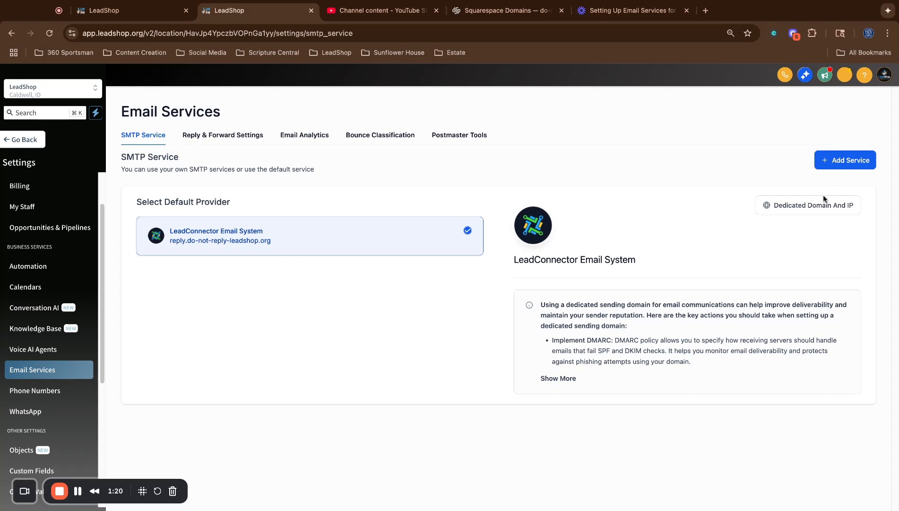
{"action": "left_click", "coordinate": [829, 208]}
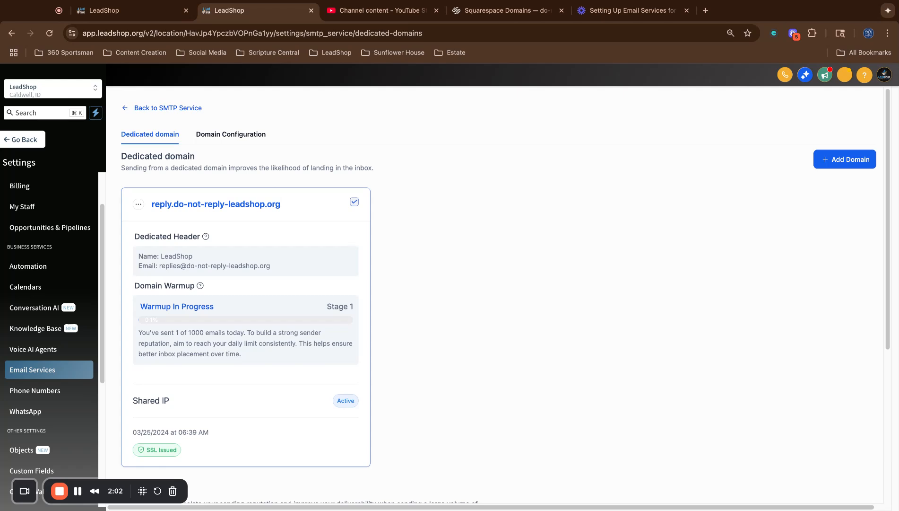
Start an empty Add new domain form with '+ Add Domain'.
{"action": "left_click", "coordinate": [835, 161]}
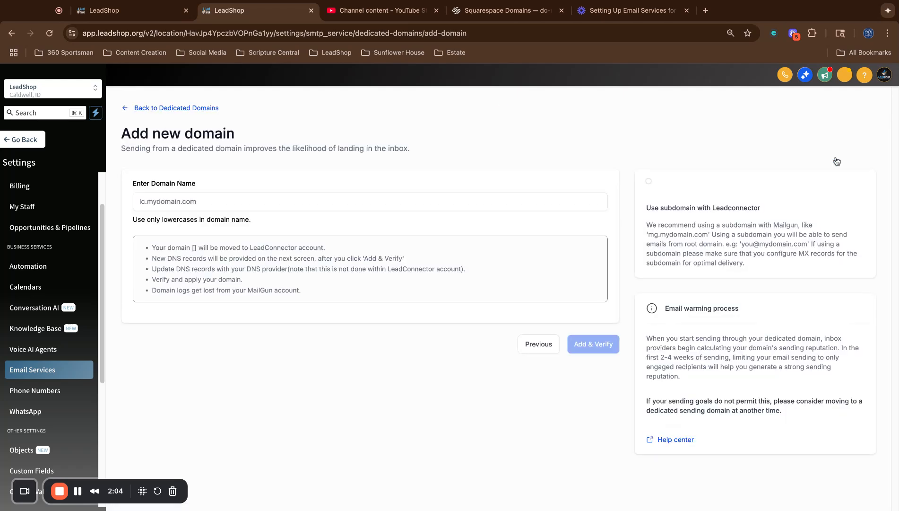
Enter noreplies.leadshop.org as the domain name and submit it with Add & Verify.
{"action": "left_click", "coordinate": [495, 202]}
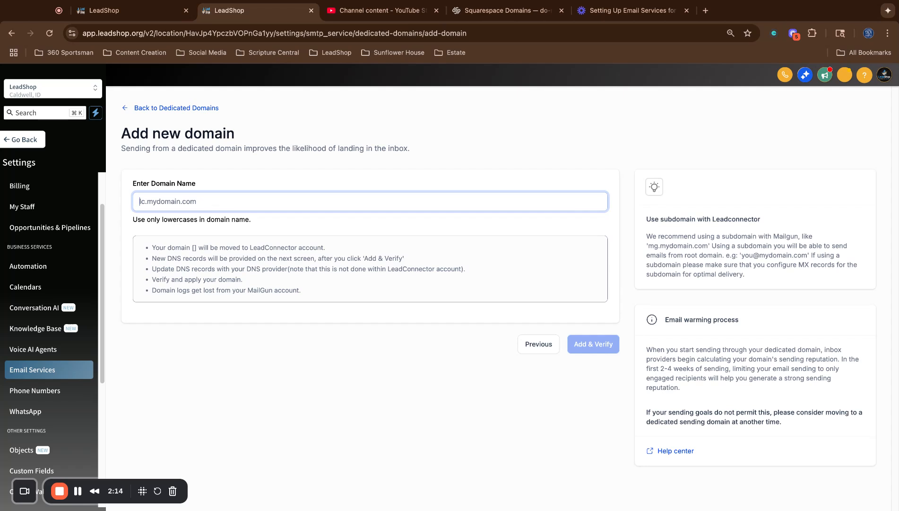
{"action": "type", "text": "no"}
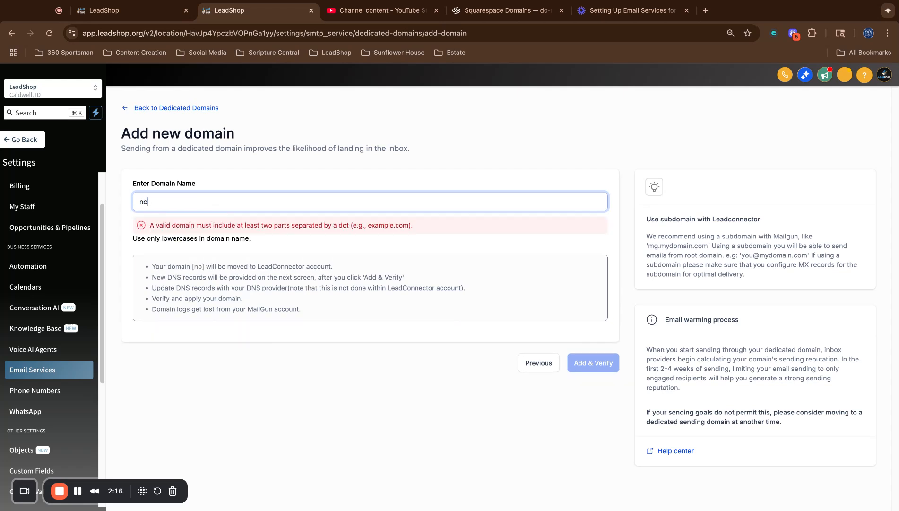
{"action": "type", "text": "replies"}
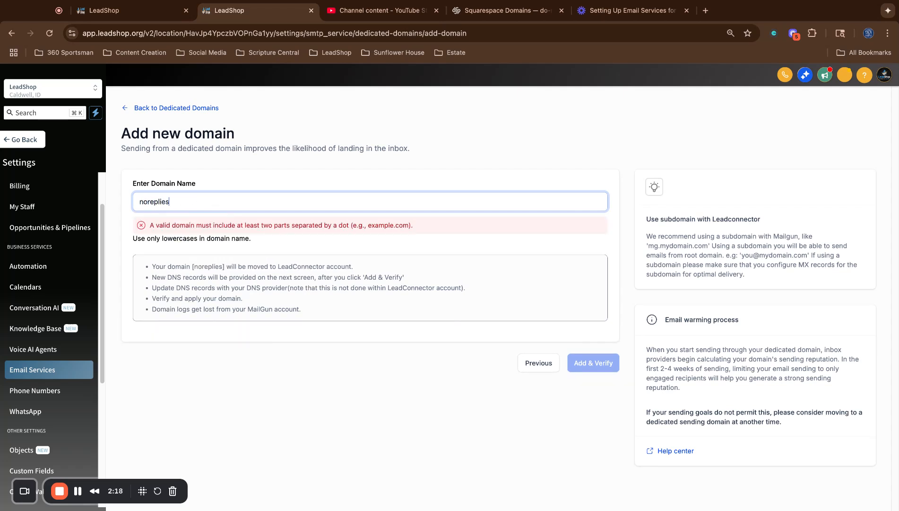
{"action": "type", "text": "."}
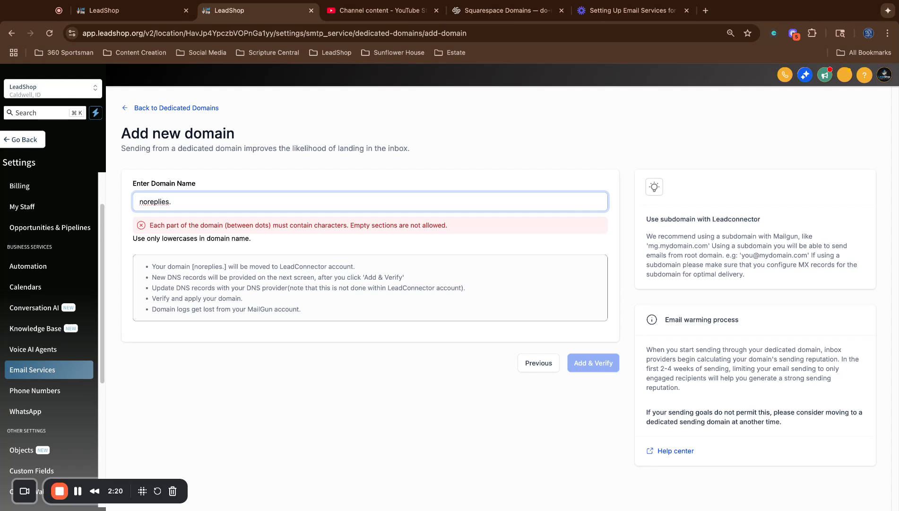
{"action": "type", "text": "leadshop.org"}
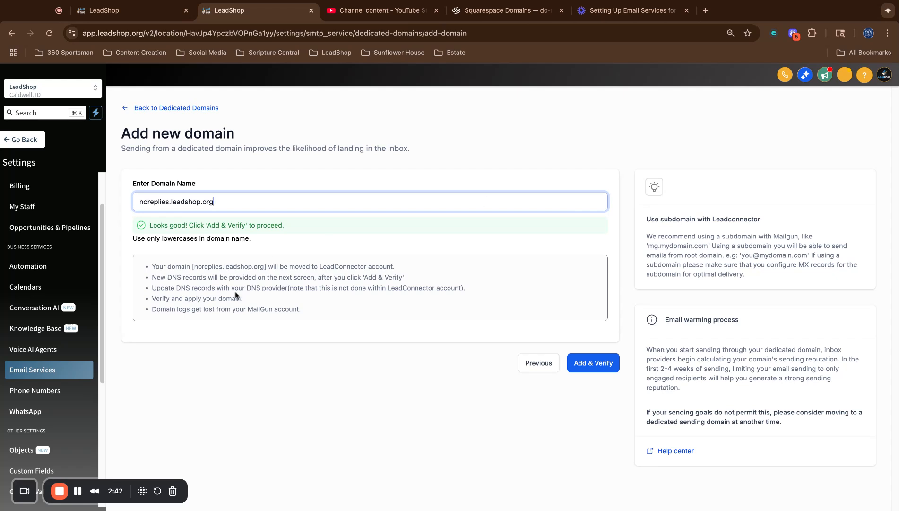
{"action": "left_click_drag", "start_coordinate": [149, 265], "coordinate": [301, 310]}
{"action": "left_click", "coordinate": [301, 278]}
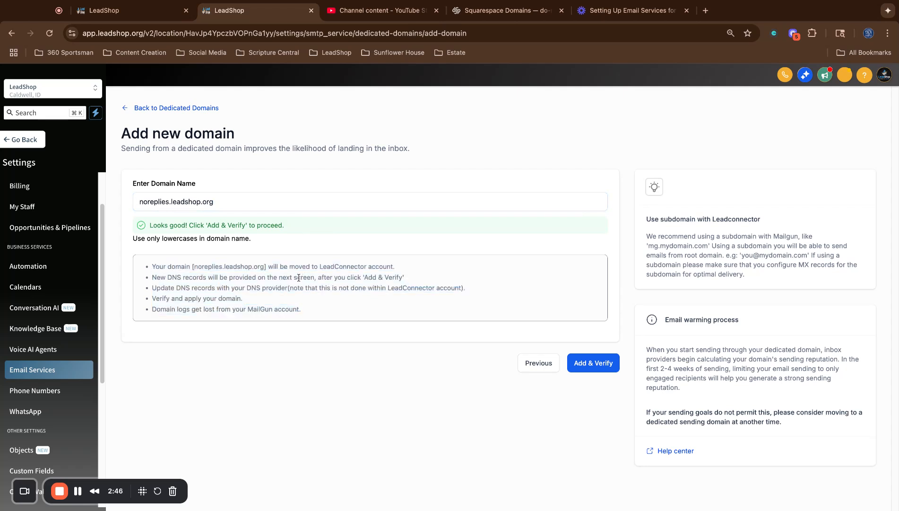
{"action": "left_click", "coordinate": [178, 203]}
{"action": "double_click", "coordinate": [140, 202]}
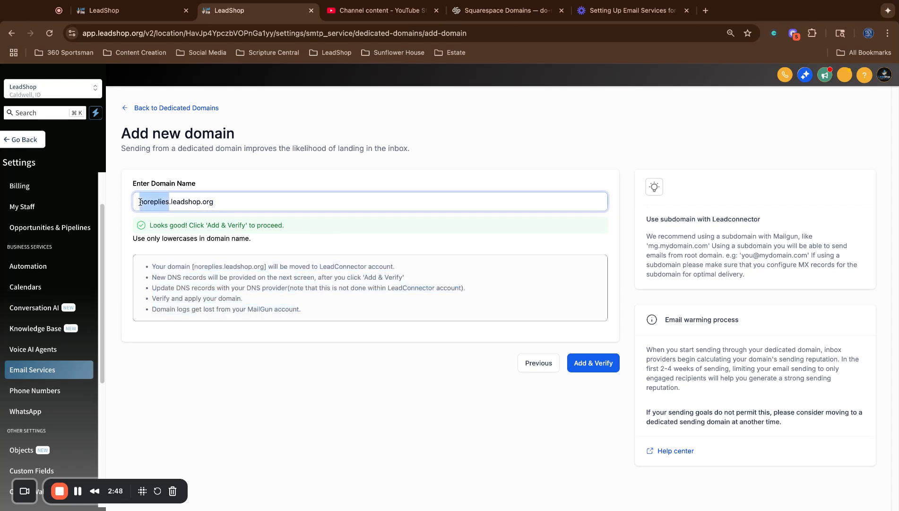
{"action": "left_click", "coordinate": [266, 268]}
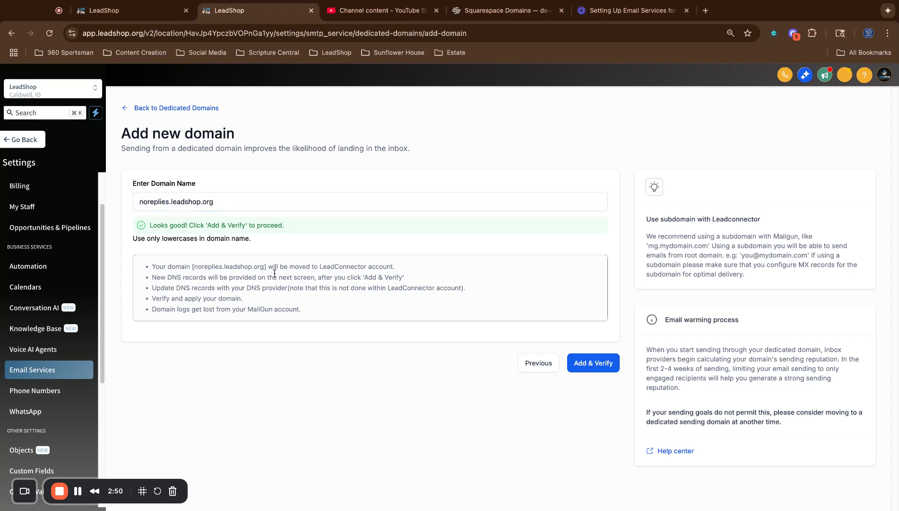
{"action": "left_click", "coordinate": [605, 363]}
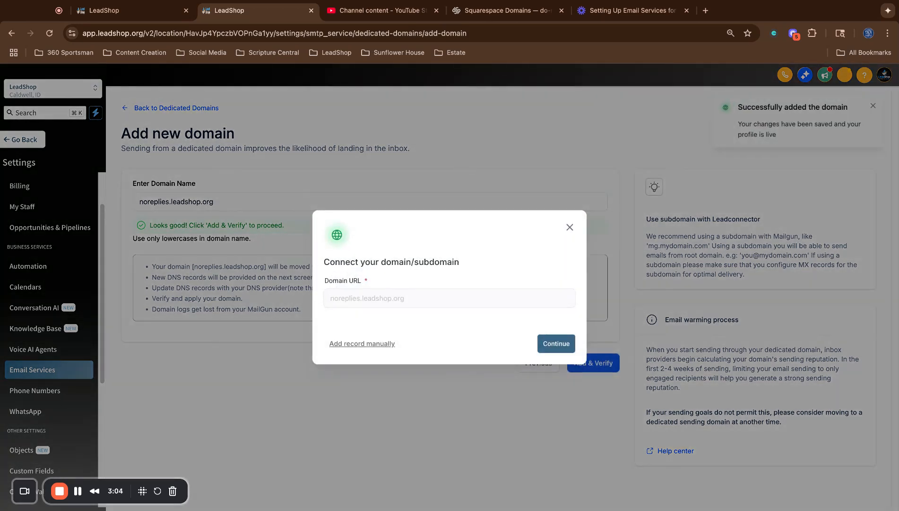
List the manual TXT, CNAME and MX records, then move to Squarespace's DNS settings.
{"action": "left_click", "coordinate": [384, 344]}
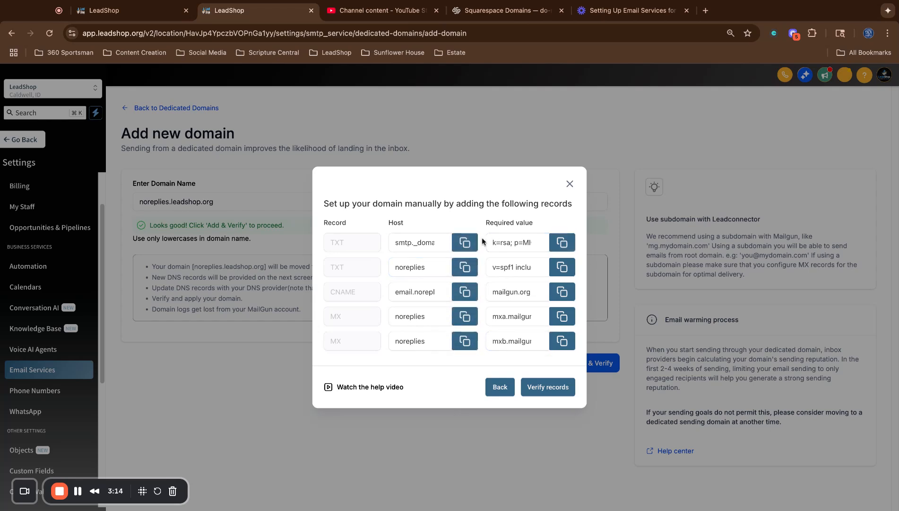
{"action": "left_click", "coordinate": [514, 10]}
Open the DNS settings for do-not-reply-leadshop.org from the Squarespace Domains list.
{"action": "scroll", "coordinate": [505, 208], "scroll_direction": "down", "scroll_amount": 1}
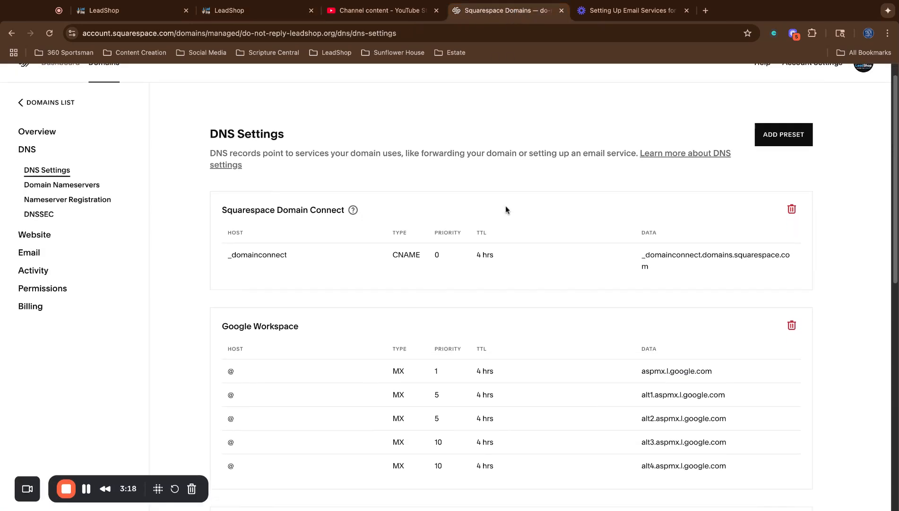
{"action": "scroll", "coordinate": [505, 207], "scroll_direction": "up", "scroll_amount": 1}
{"action": "left_click", "coordinate": [55, 122]}
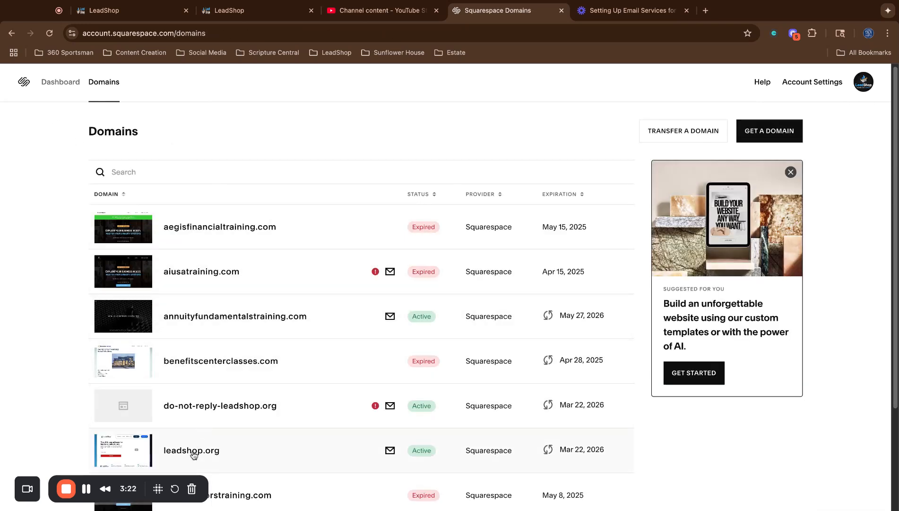
{"action": "left_click", "coordinate": [213, 407]}
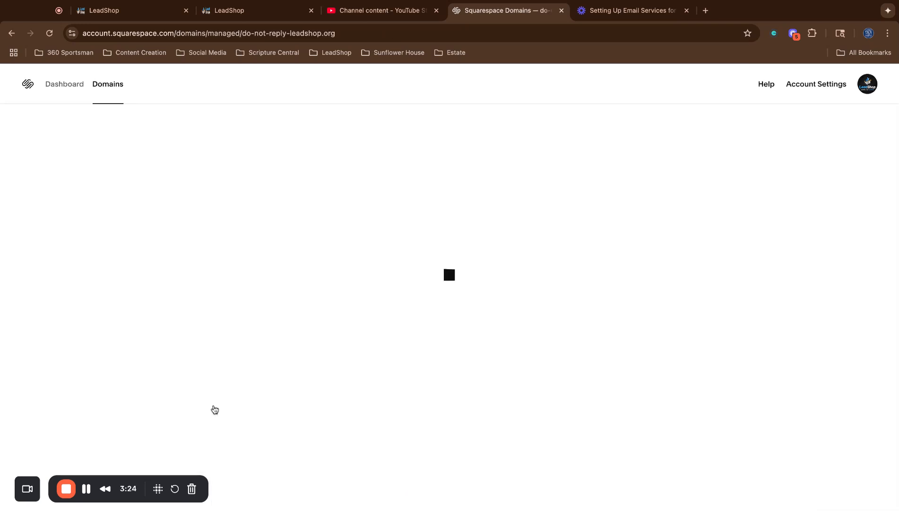
{"action": "left_click", "coordinate": [27, 171]}
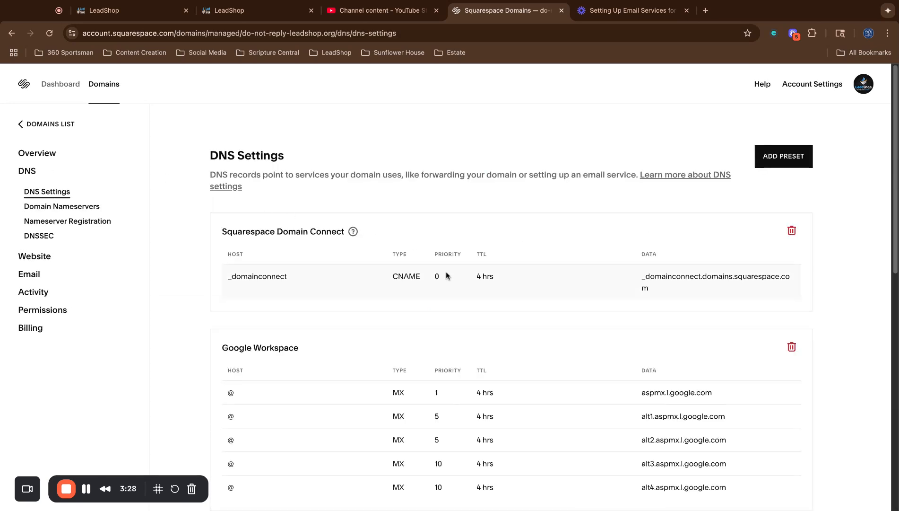
Start a blank custom DNS record, then return to LeadShop's required records.
{"action": "scroll", "coordinate": [446, 271], "scroll_direction": "down", "scroll_amount": 3}
{"action": "scroll", "coordinate": [551, 377], "scroll_direction": "down", "scroll_amount": 3}
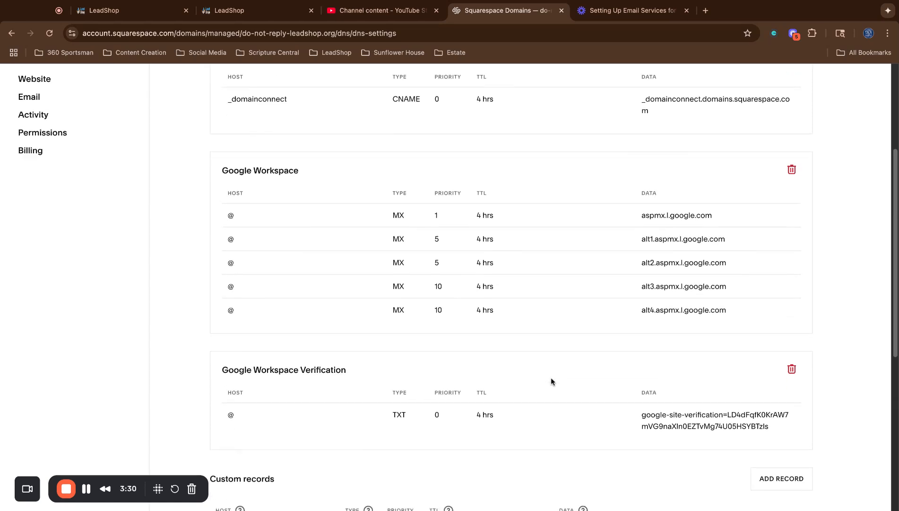
{"action": "left_click", "coordinate": [777, 447]}
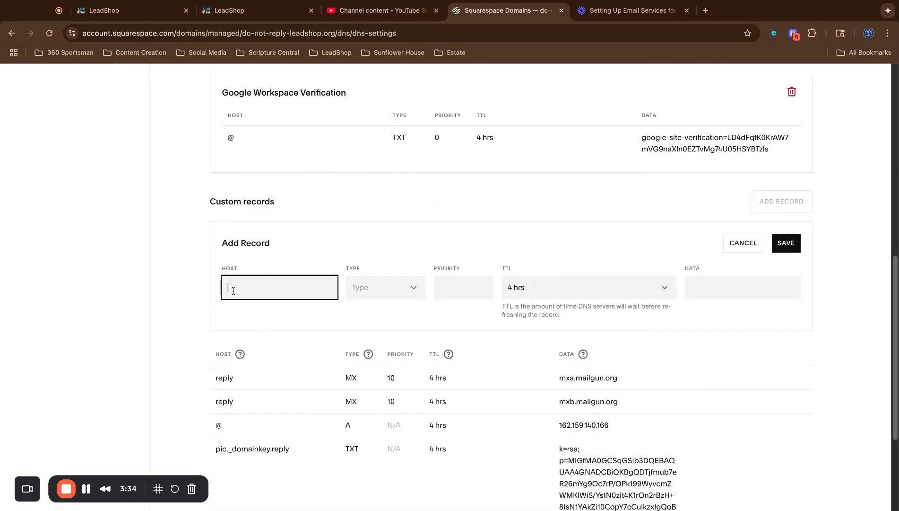
{"action": "left_click", "coordinate": [373, 287]}
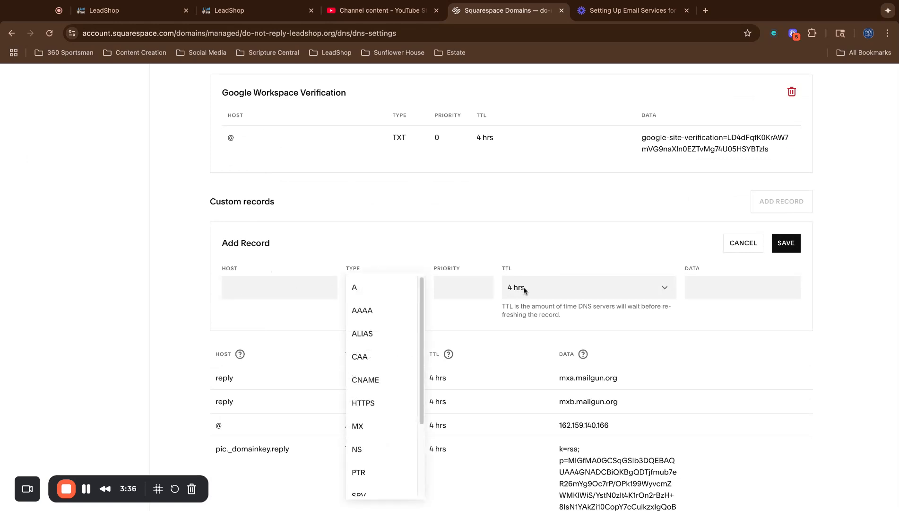
{"action": "left_click", "coordinate": [475, 290]}
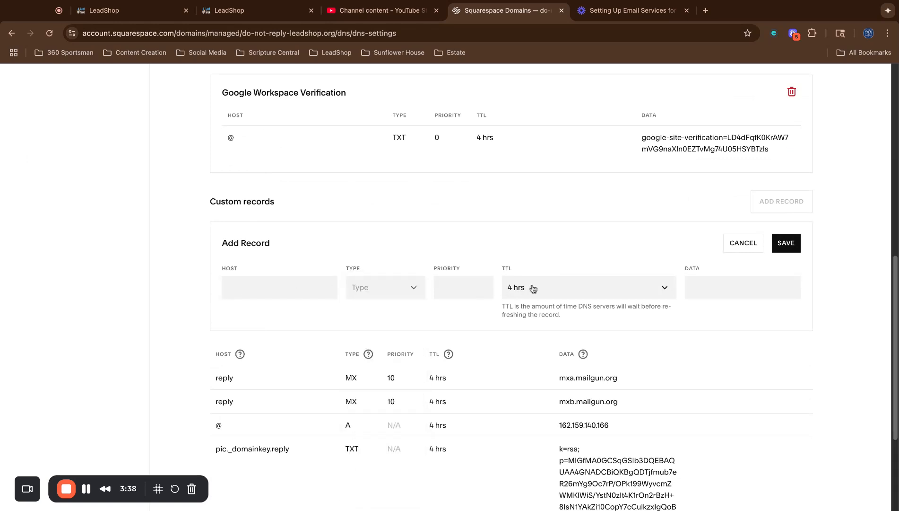
{"action": "left_click", "coordinate": [704, 291]}
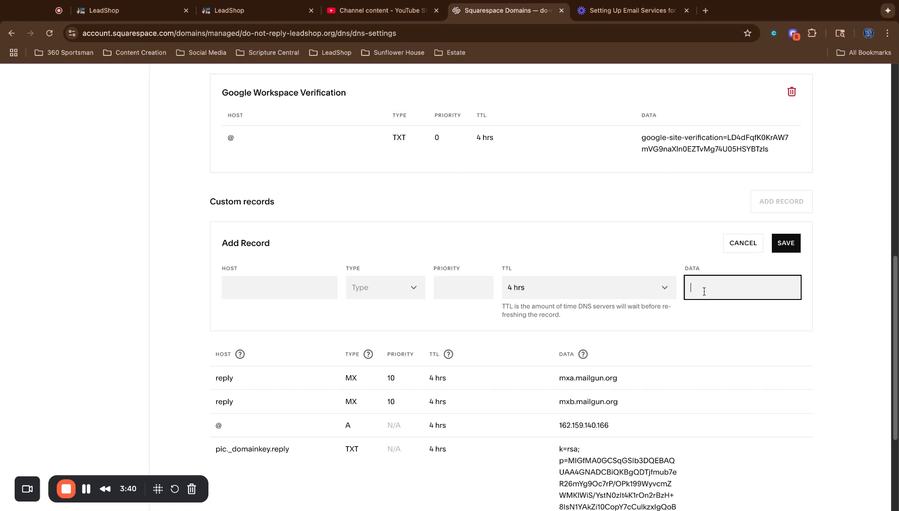
{"action": "left_click", "coordinate": [242, 14]}
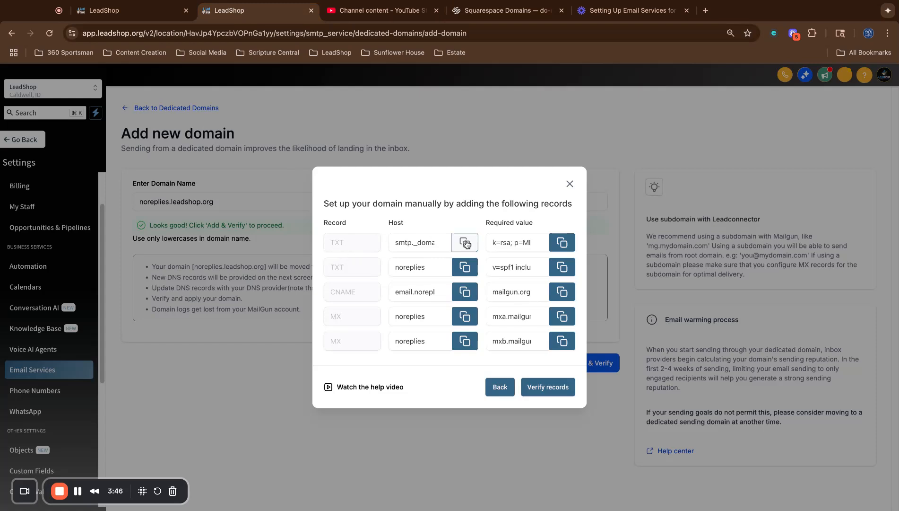
Give the new Squarespace record host smtp._domainkey.noreplies and type TXT.
{"action": "left_click", "coordinate": [465, 242]}
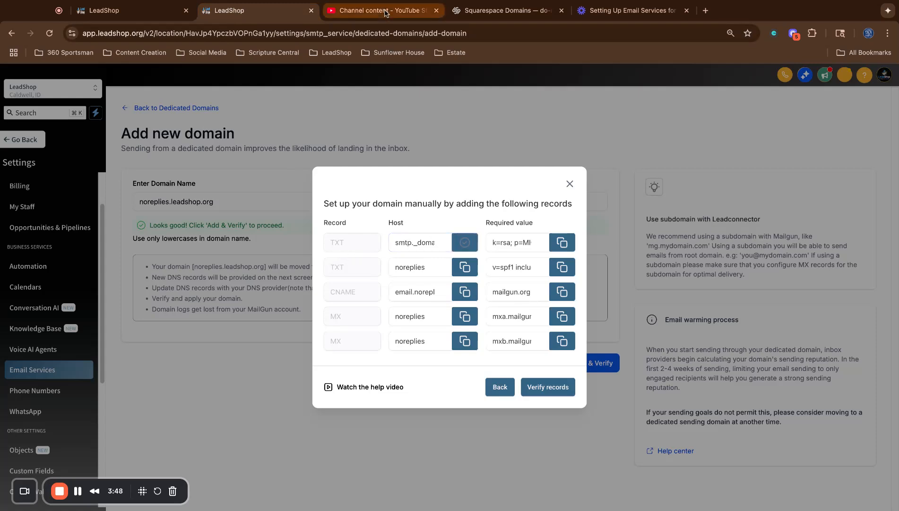
{"action": "left_click", "coordinate": [480, 13]}
{"action": "left_click", "coordinate": [275, 292]}
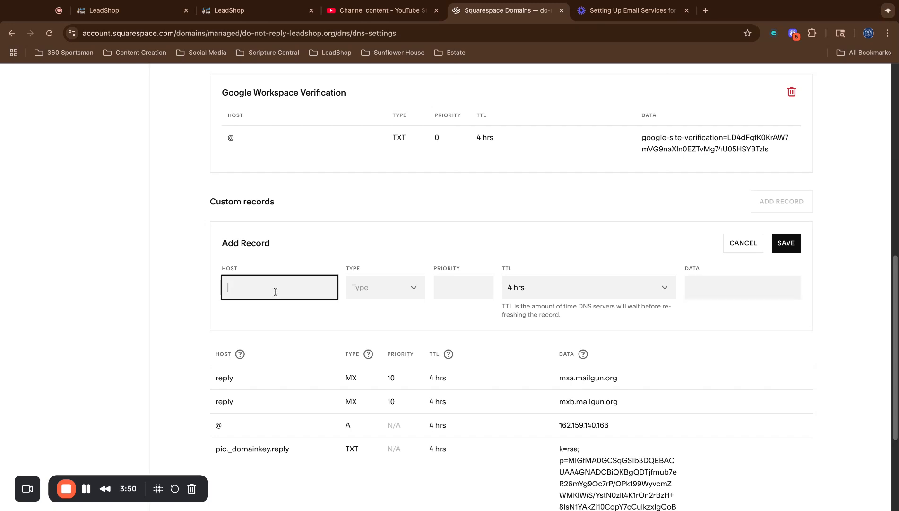
{"action": "key", "text": "super+v"}
{"action": "left_click", "coordinate": [371, 287]}
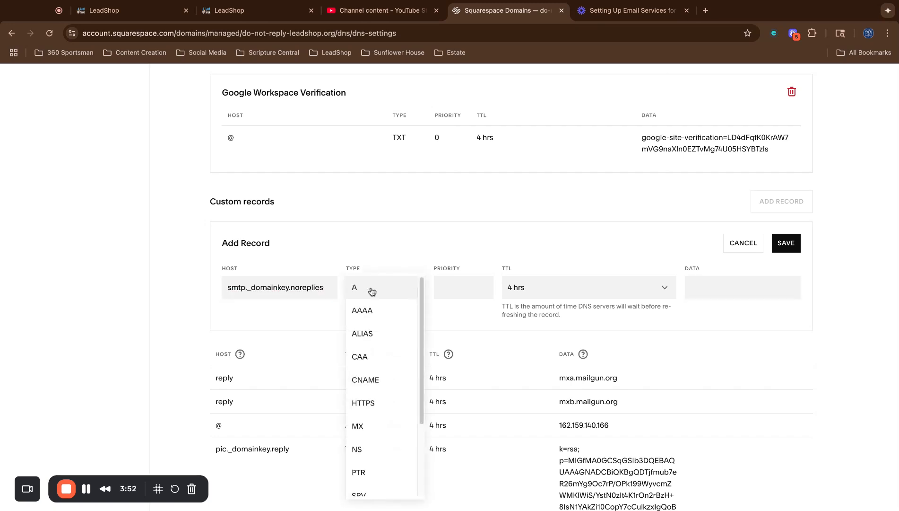
{"action": "scroll", "coordinate": [373, 395], "scroll_direction": "down", "scroll_amount": 3}
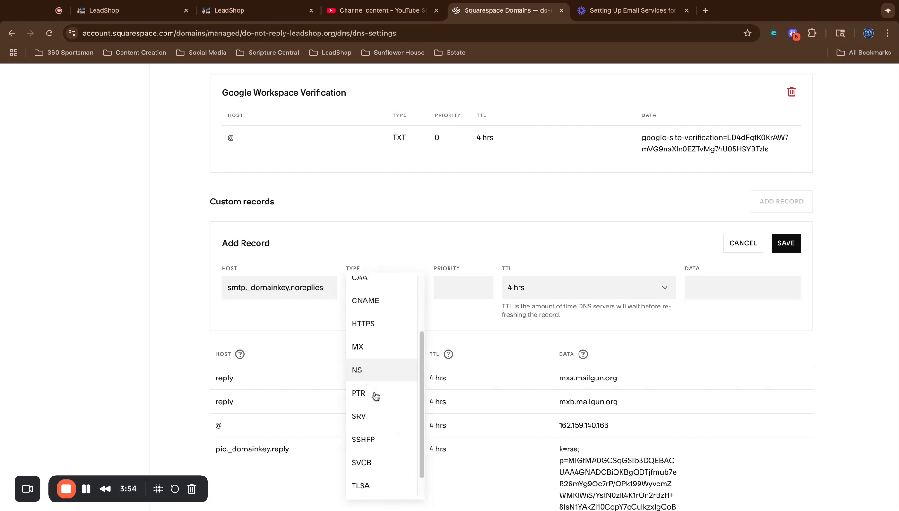
{"action": "scroll", "coordinate": [375, 396], "scroll_direction": "up", "scroll_amount": 3}
{"action": "scroll", "coordinate": [376, 395], "scroll_direction": "down", "scroll_amount": 5}
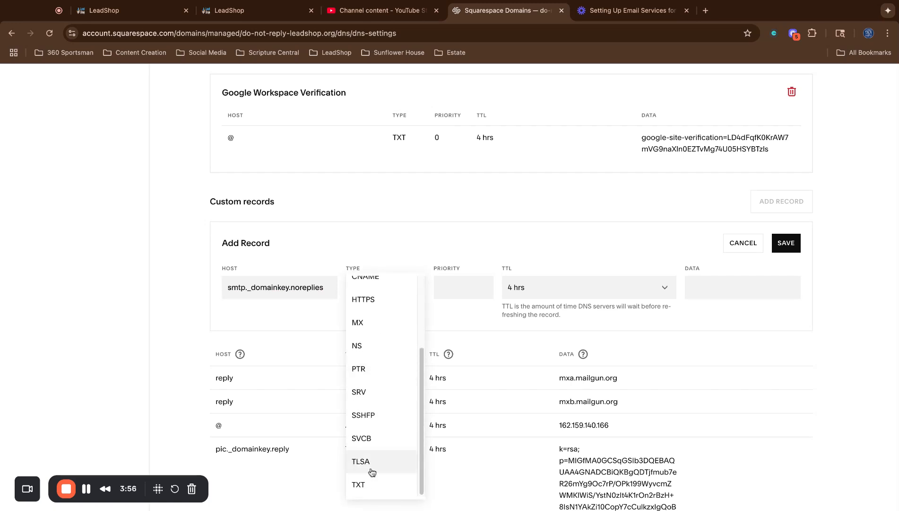
{"action": "left_click", "coordinate": [369, 485]}
Paste LeadShop's DKIM value into the record, then discard it and return to LeadShop.
{"action": "key", "text": "ctrl+shift+Tab"}
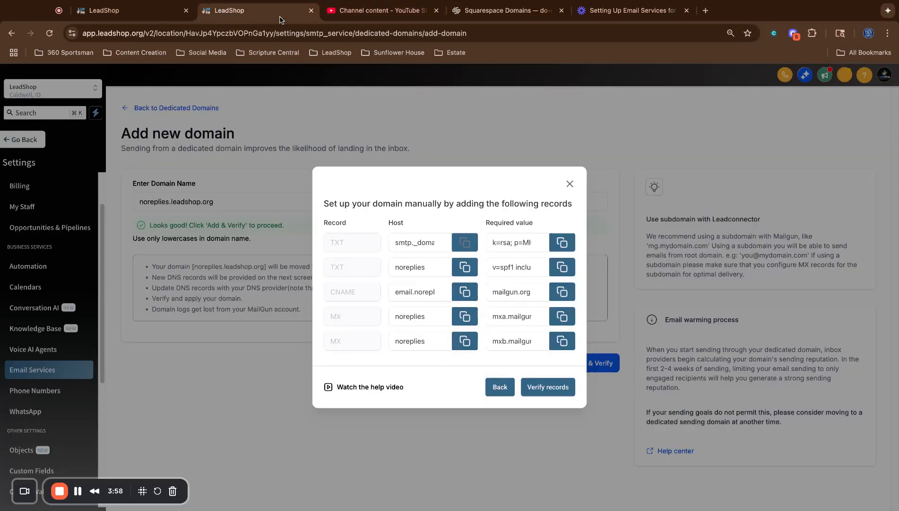
{"action": "left_click", "coordinate": [562, 242]}
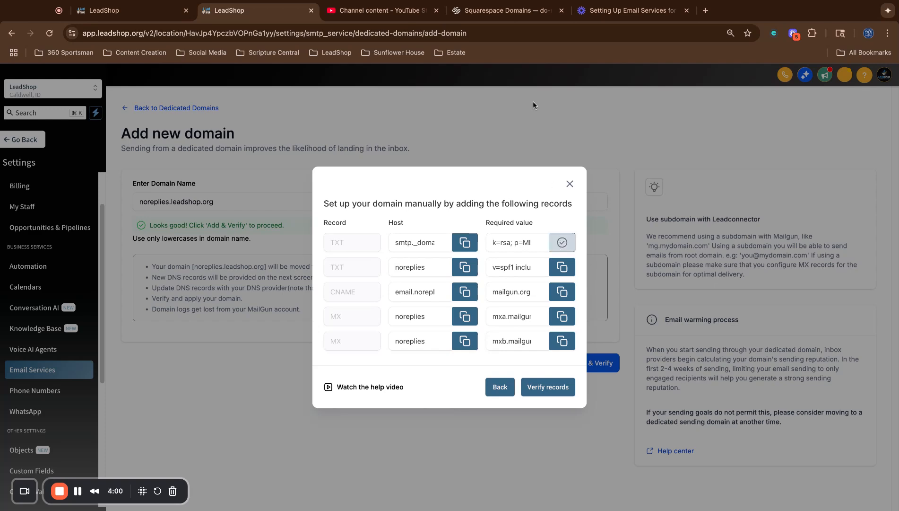
{"action": "left_click", "coordinate": [492, 7]}
{"action": "left_click", "coordinate": [698, 287]}
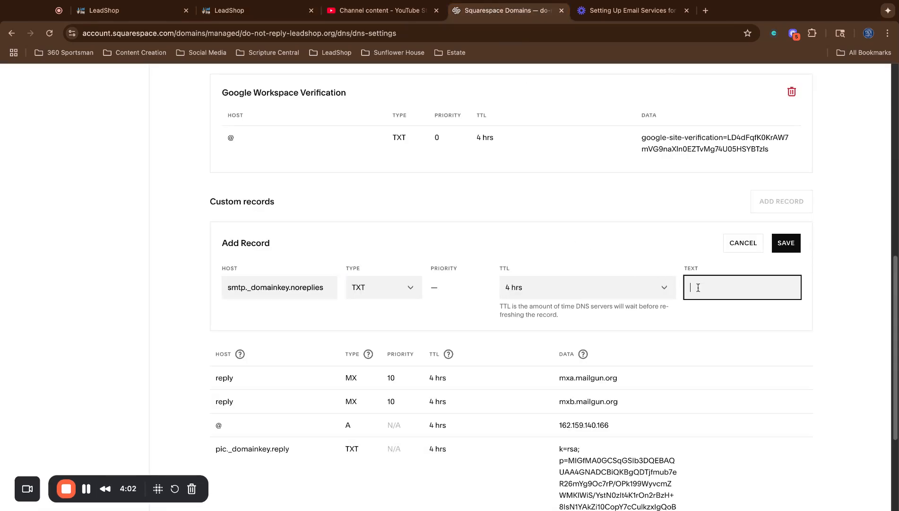
{"action": "key", "text": "ctrl+v"}
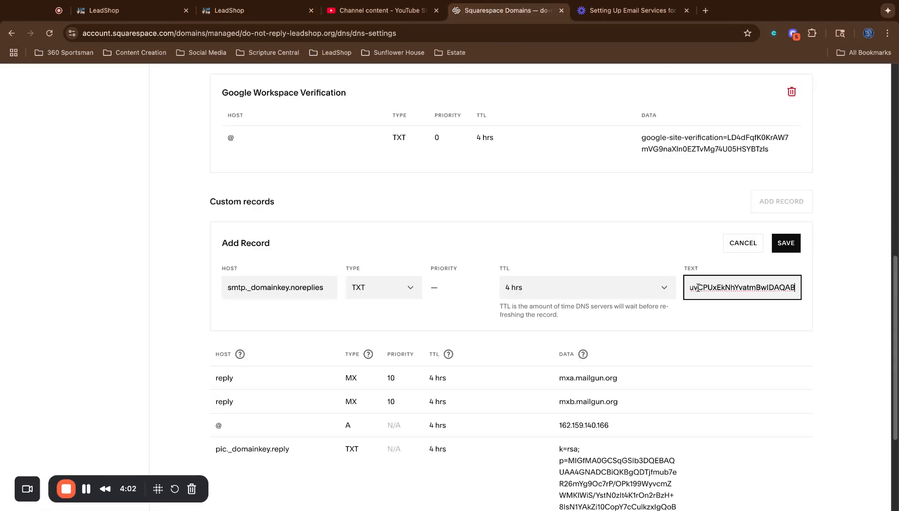
{"action": "left_click", "coordinate": [759, 243]}
{"action": "left_click", "coordinate": [510, 315]}
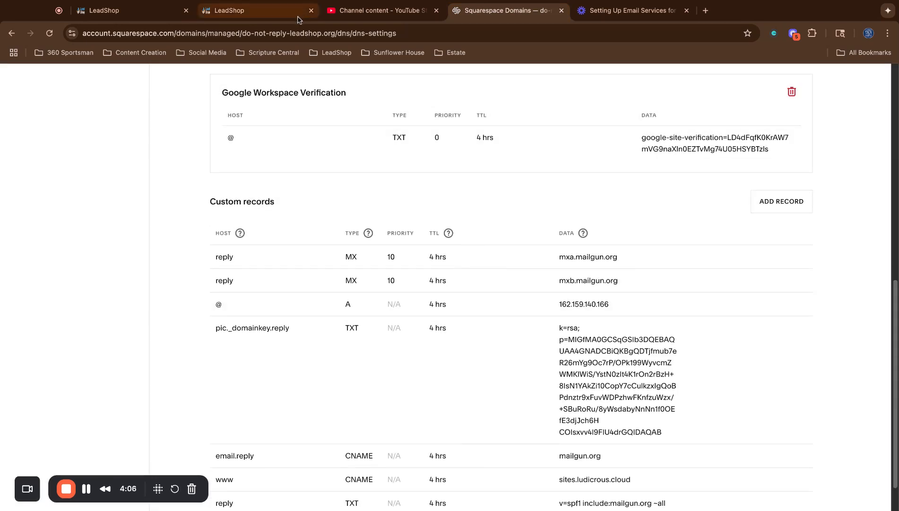
{"action": "left_click", "coordinate": [270, 14]}
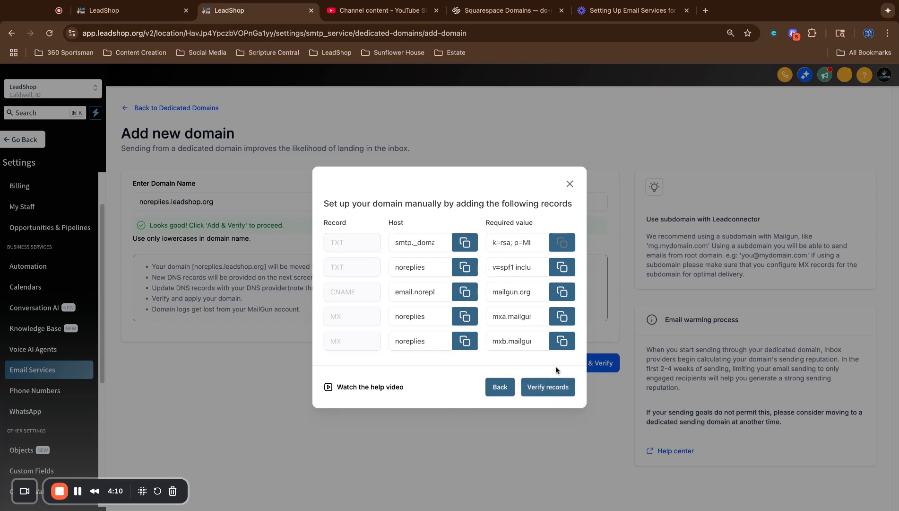
Run Verify records for noreplies.leadshop.org and go back to Dedicated Domains.
{"action": "left_click", "coordinate": [548, 395]}
{"action": "left_click", "coordinate": [571, 185]}
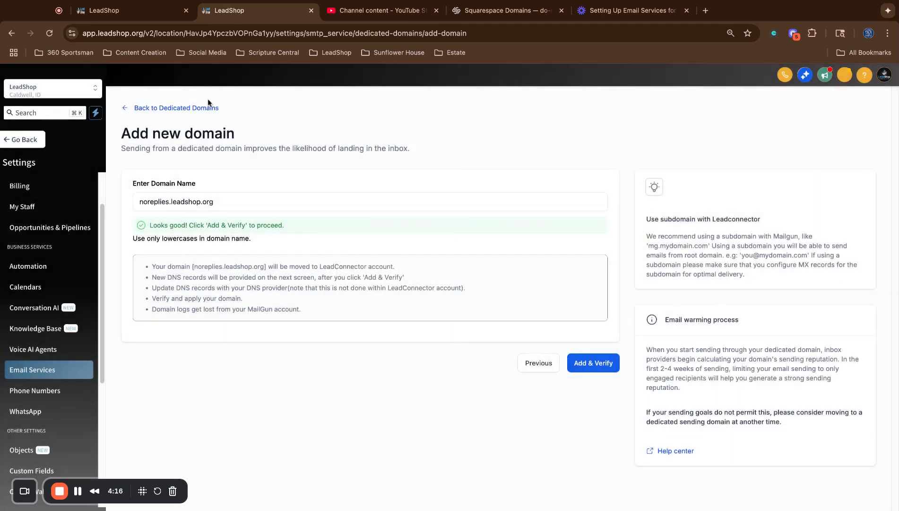
{"action": "left_click", "coordinate": [208, 107]}
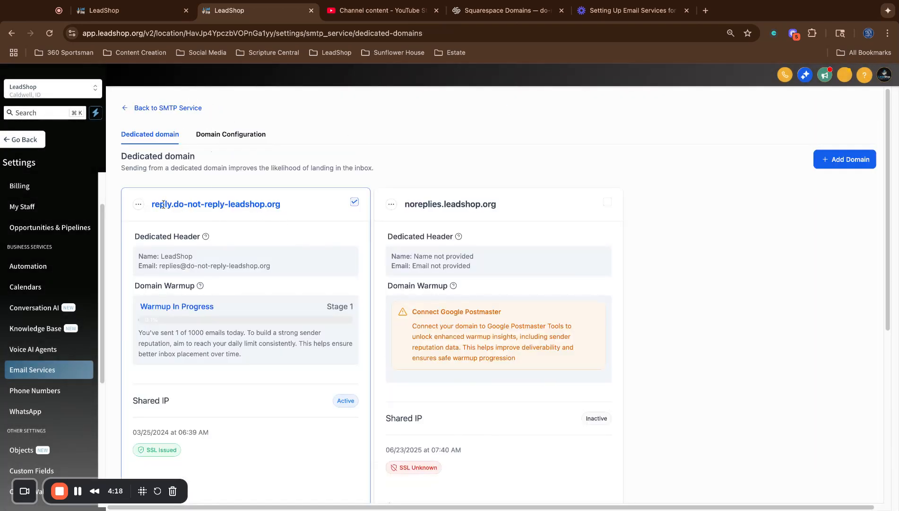
View the reply.do-not-reply-leadshop.org Domain Settings, close them, and reopen its actions menu.
{"action": "left_click", "coordinate": [138, 204]}
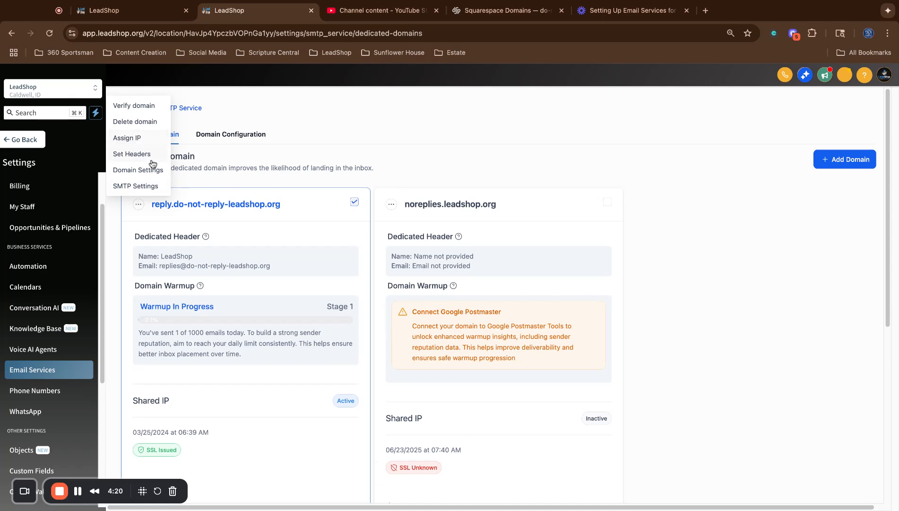
{"action": "left_click", "coordinate": [144, 170]}
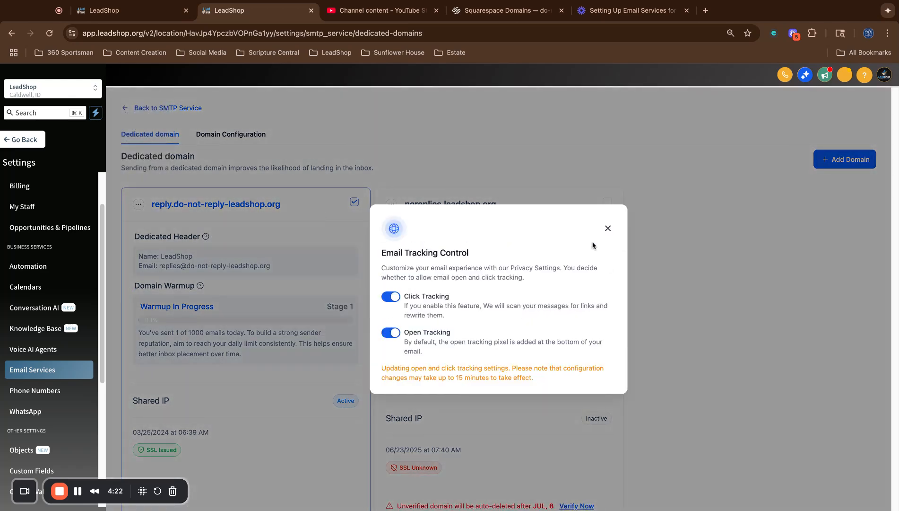
{"action": "left_click", "coordinate": [608, 228]}
{"action": "left_click", "coordinate": [138, 204]}
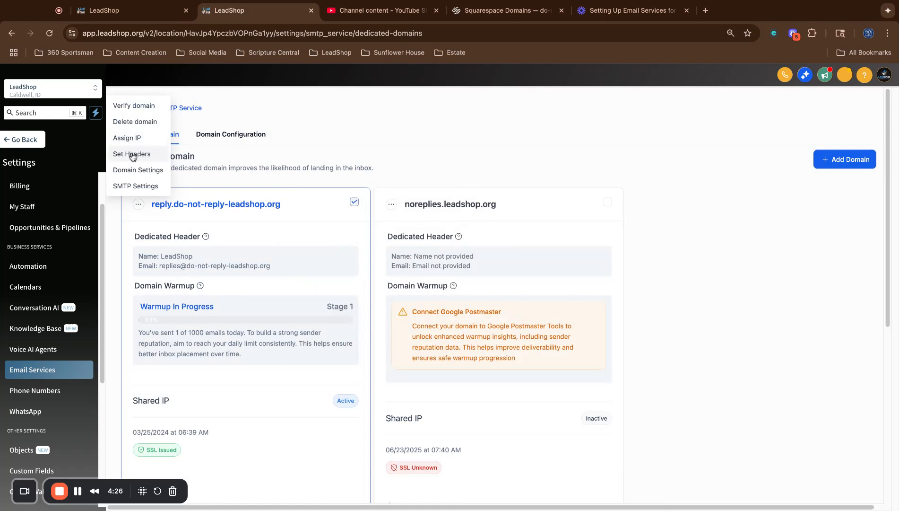
Open reply.do-not-reply-leadshop.org's verification, copy the _dmarc.reply hostname, and go to Squarespace.
{"action": "left_click", "coordinate": [135, 105]}
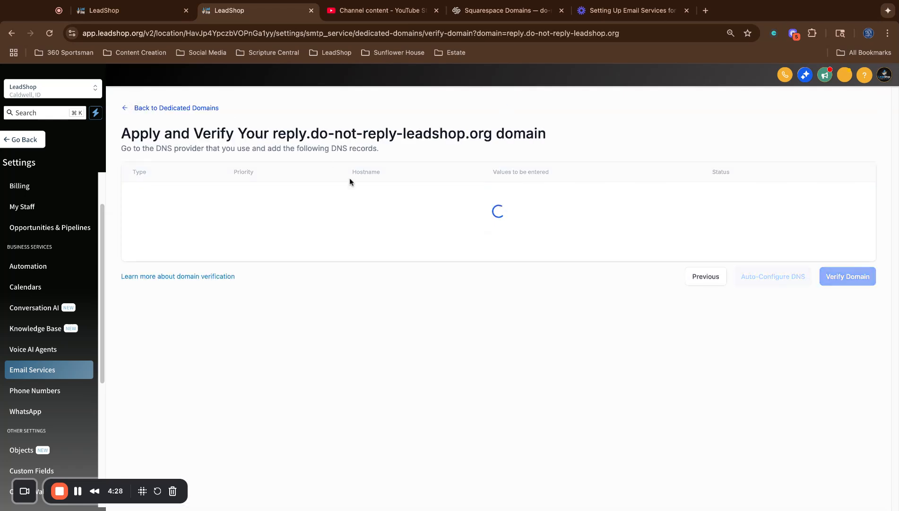
{"action": "scroll", "coordinate": [528, 272], "scroll_direction": "down", "scroll_amount": 1}
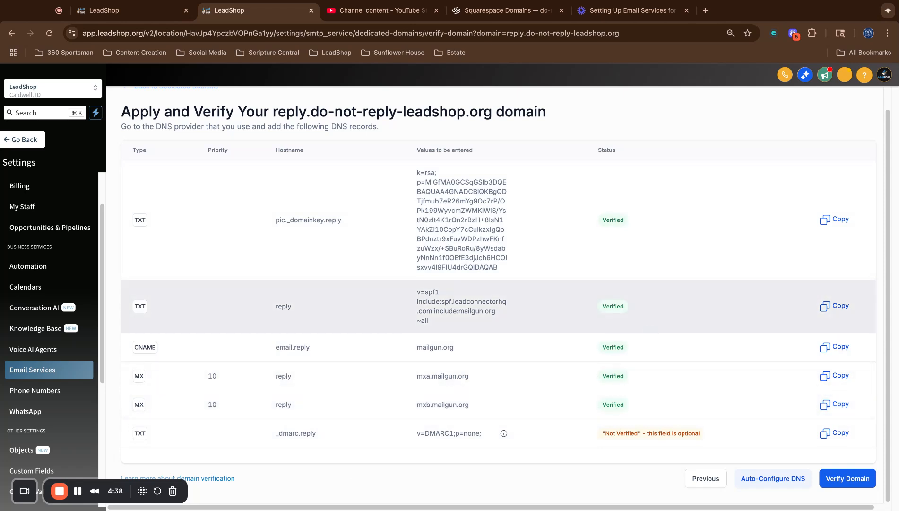
{"action": "left_click_drag", "start_coordinate": [275, 433], "coordinate": [328, 435]}
{"action": "key", "text": "ctrl+c"}
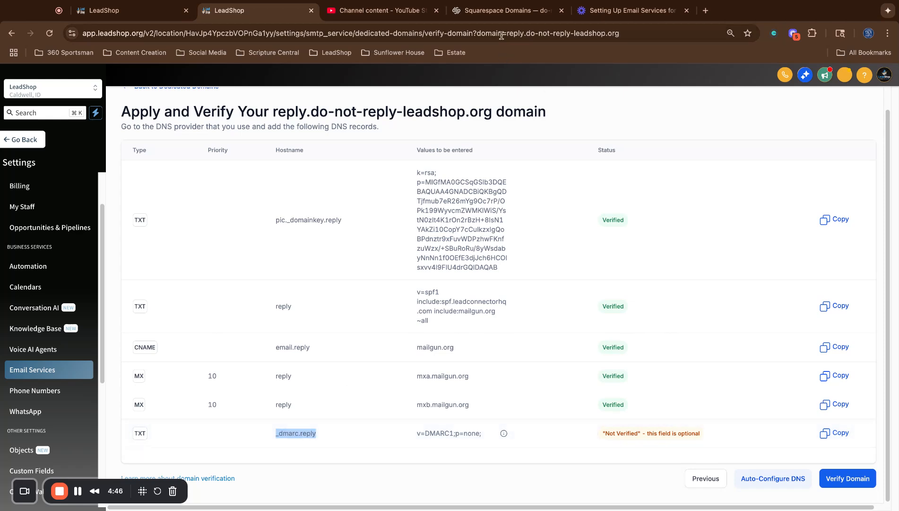
{"action": "left_click", "coordinate": [501, 10]}
{"action": "scroll", "coordinate": [490, 237], "scroll_direction": "up", "scroll_amount": 10}
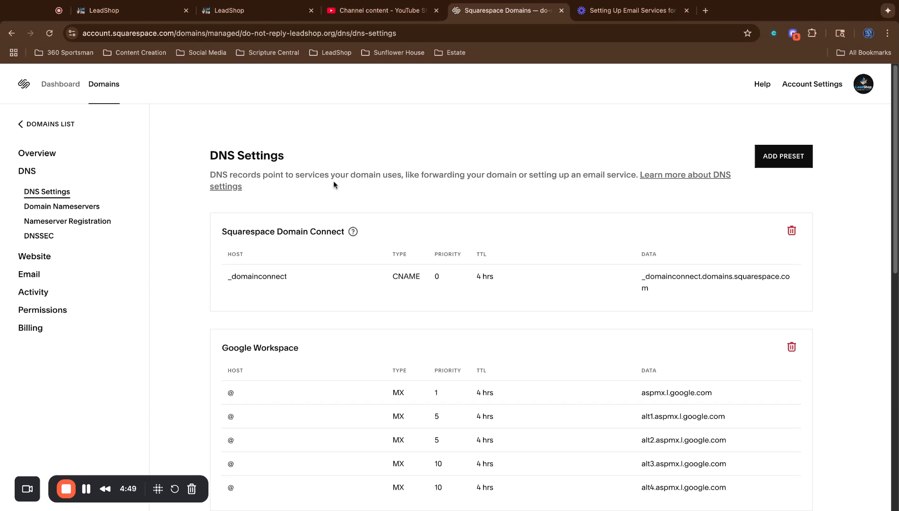
Start a new custom DNS record for do-not-reply-leadshop.org in Squarespace.
{"action": "left_click", "coordinate": [61, 123]}
{"action": "left_click", "coordinate": [239, 410]}
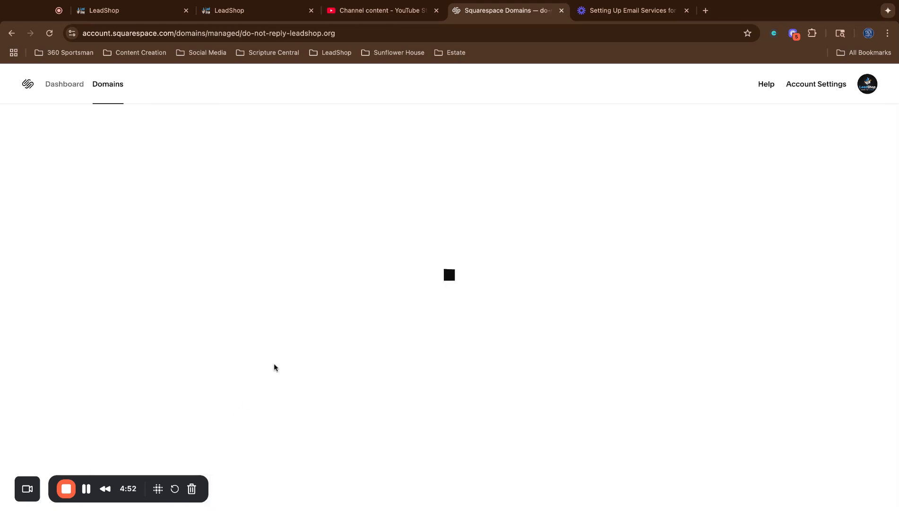
{"action": "left_click", "coordinate": [29, 173]}
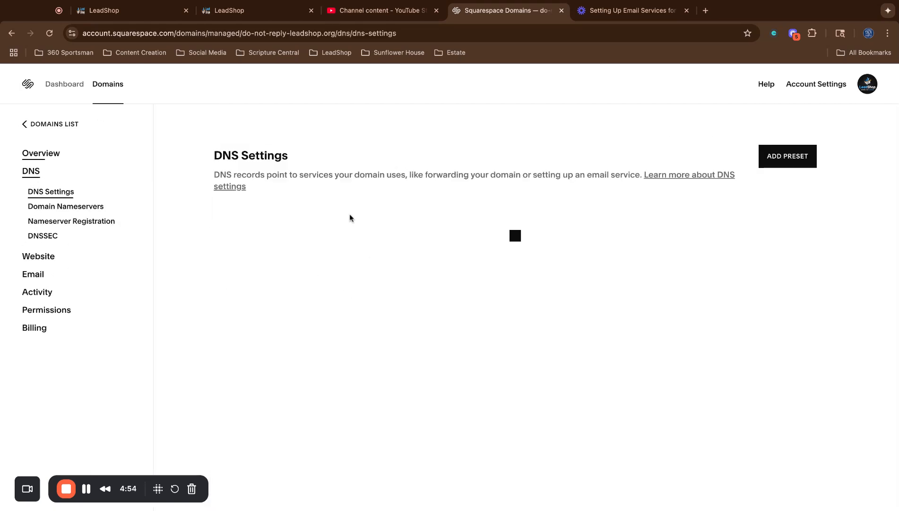
{"action": "scroll", "coordinate": [425, 227], "scroll_direction": "down", "scroll_amount": 5}
{"action": "left_click", "coordinate": [781, 381]}
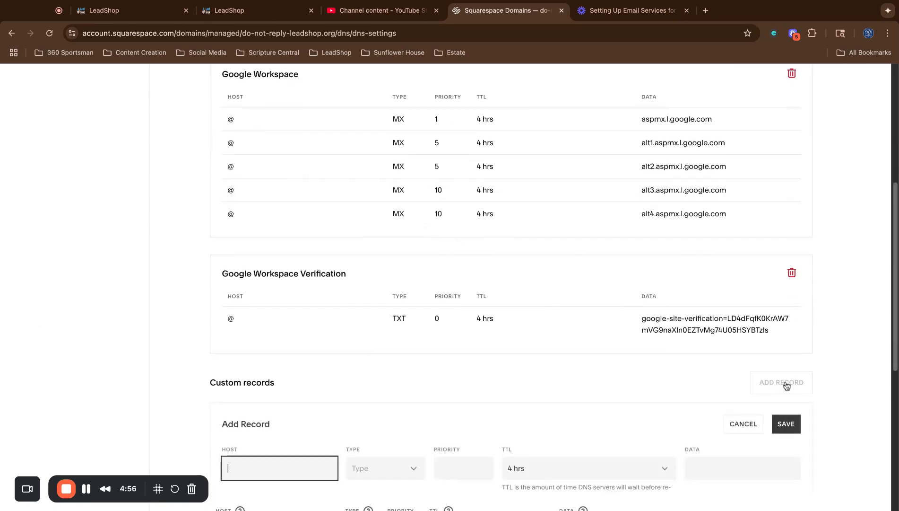
Set the record's host to _dmarc.reply and its type to TXT.
{"action": "left_click", "coordinate": [255, 13]}
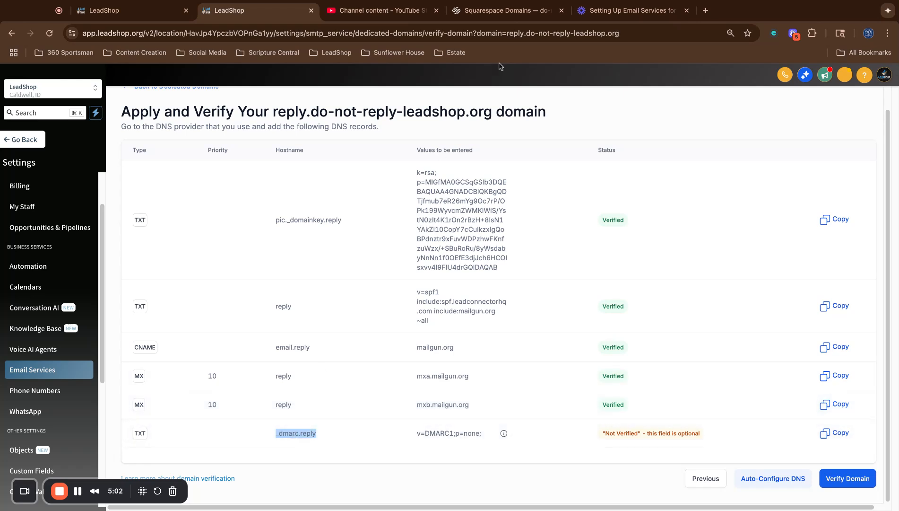
{"action": "left_click", "coordinate": [509, 13]}
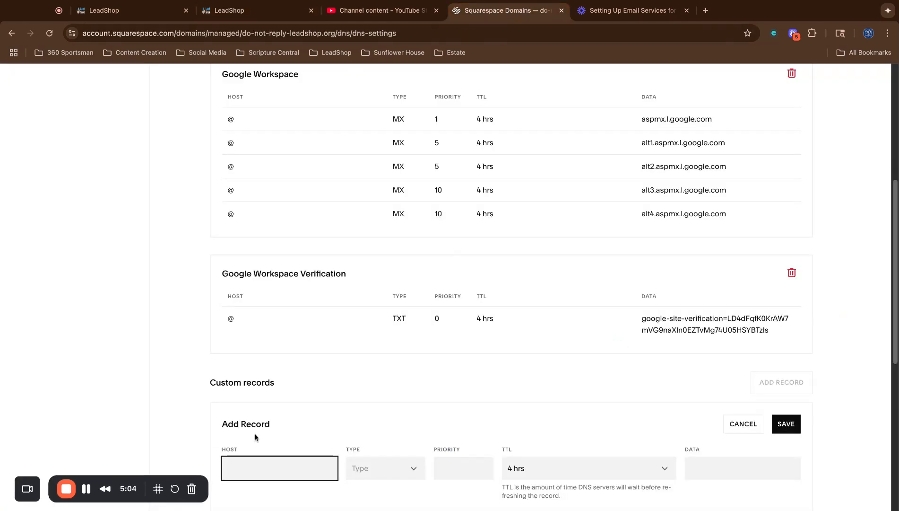
{"action": "key", "text": "ctrl+v"}
{"action": "double_click", "coordinate": [312, 460]}
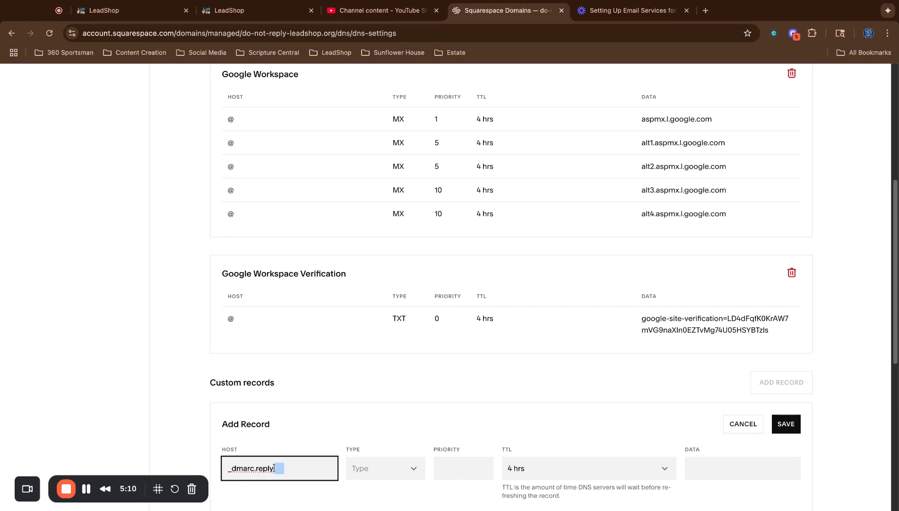
{"action": "left_click", "coordinate": [371, 467]}
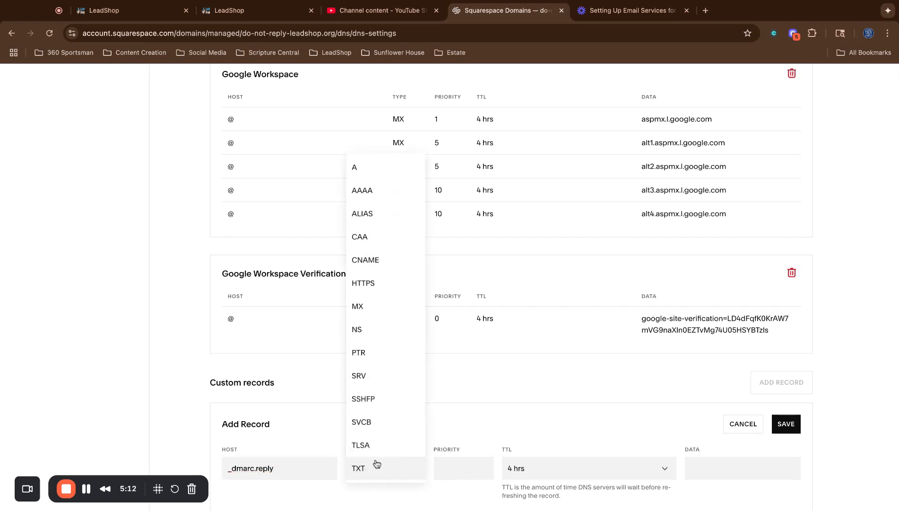
{"action": "left_click", "coordinate": [375, 466]}
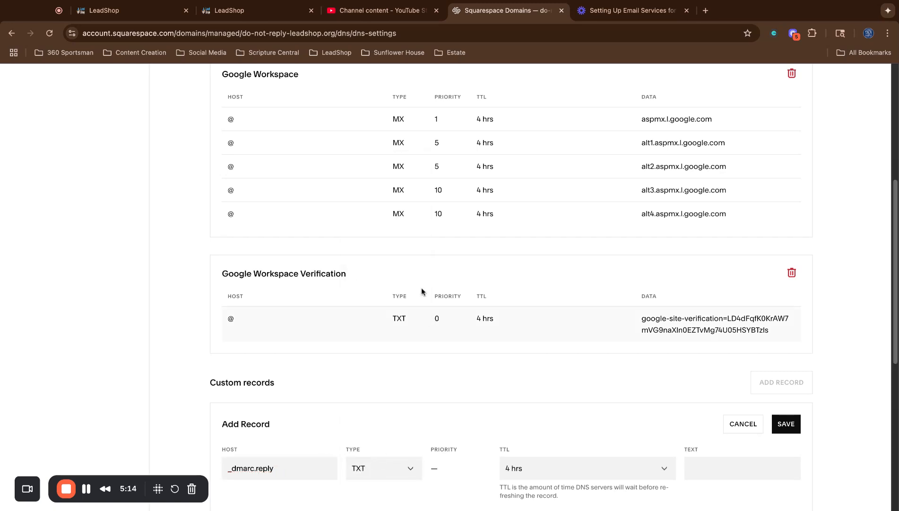
Paste v=DMARC1;p=none; as the value, save the record, and return to LeadShop.
{"action": "left_click", "coordinate": [250, 11]}
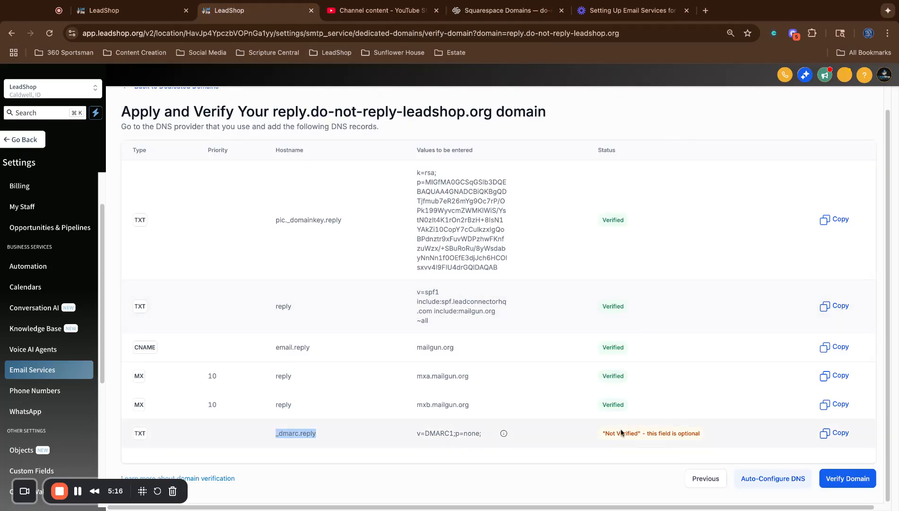
{"action": "triple_click", "coordinate": [449, 432]}
{"action": "key", "text": "ctrl+c"}
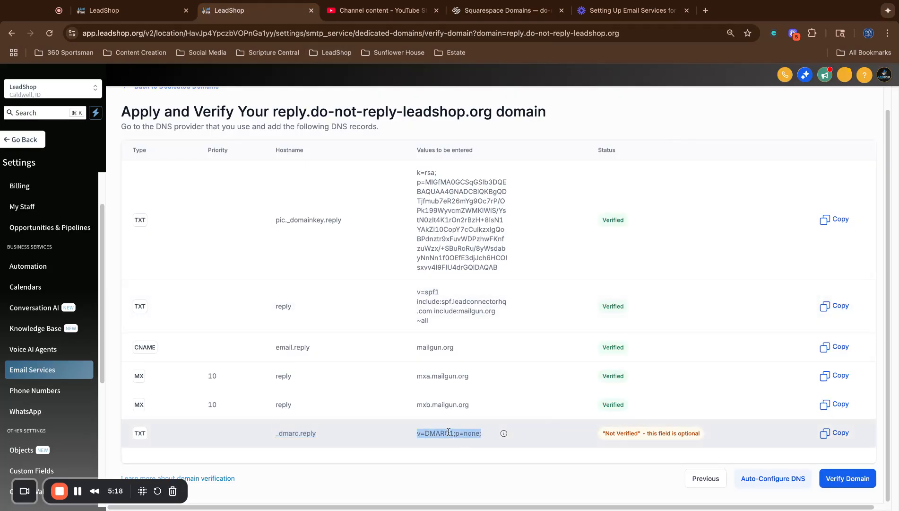
{"action": "left_click", "coordinate": [506, 10]}
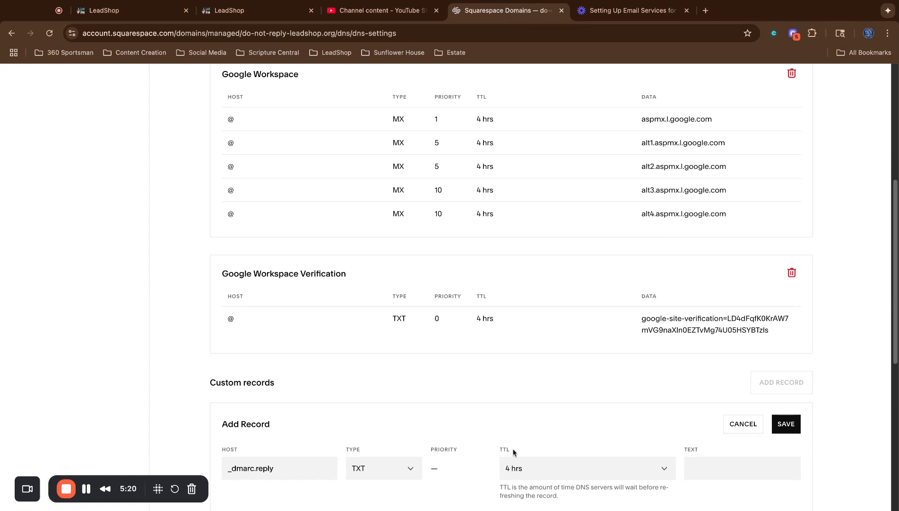
{"action": "left_click", "coordinate": [712, 467]}
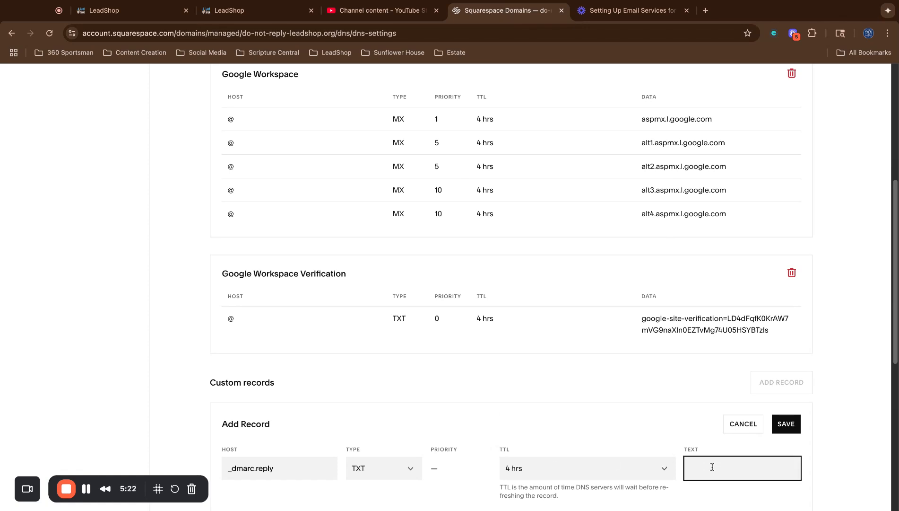
{"action": "key", "text": "ctrl+v"}
{"action": "left_click", "coordinate": [790, 424]}
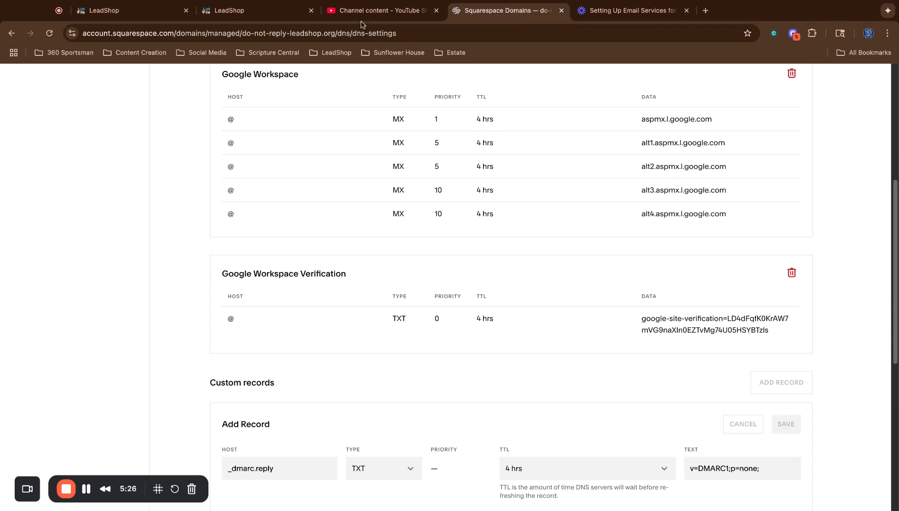
{"action": "left_click", "coordinate": [258, 11]}
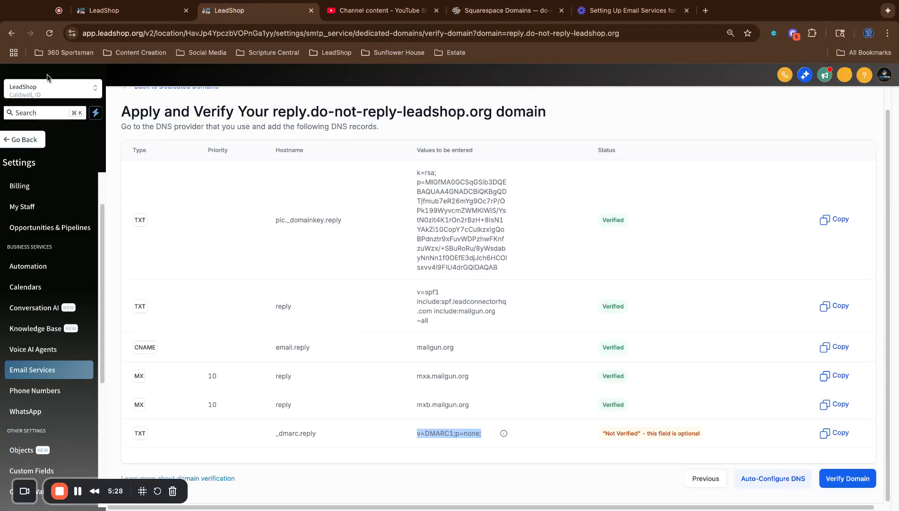
Re-run verification, then delete the noreplies.leadshop.org domain, typing 'Delete' to confirm.
{"action": "left_click", "coordinate": [856, 480]}
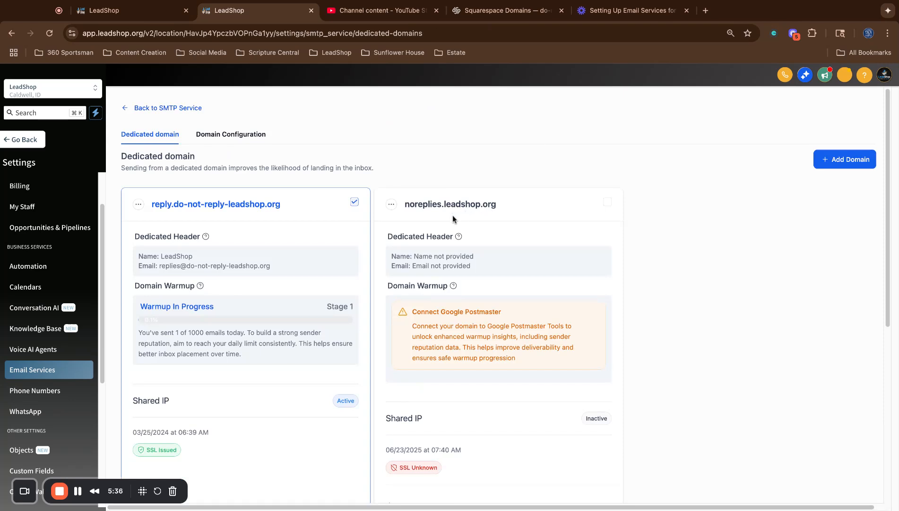
{"action": "left_click", "coordinate": [392, 206]}
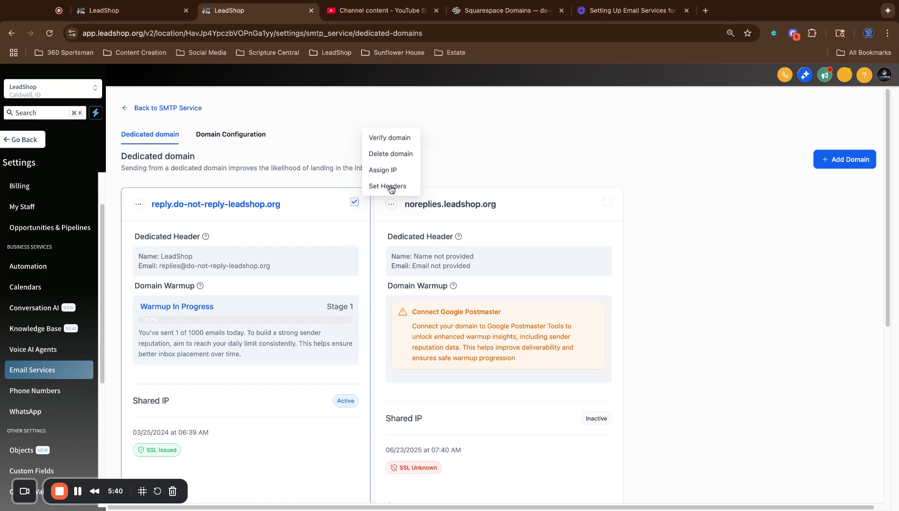
{"action": "left_click", "coordinate": [392, 159]}
{"action": "left_click", "coordinate": [510, 353]}
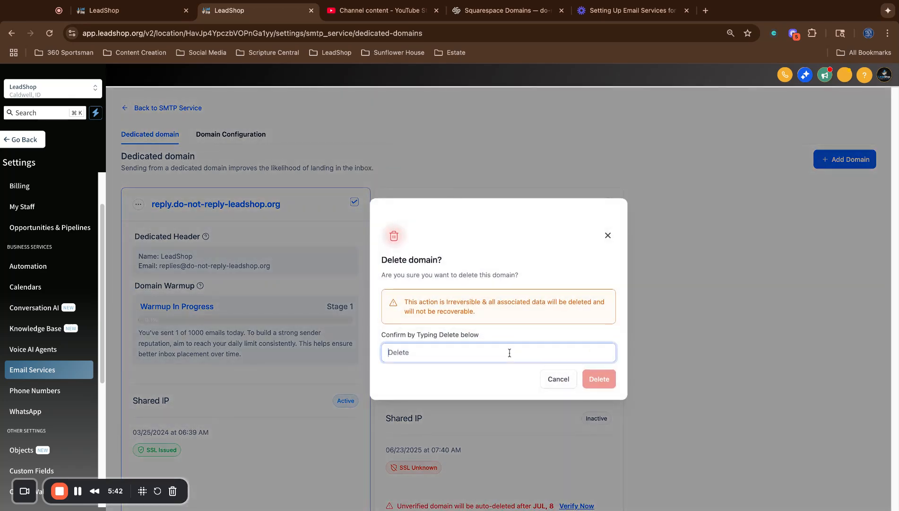
{"action": "type", "text": "Delete"}
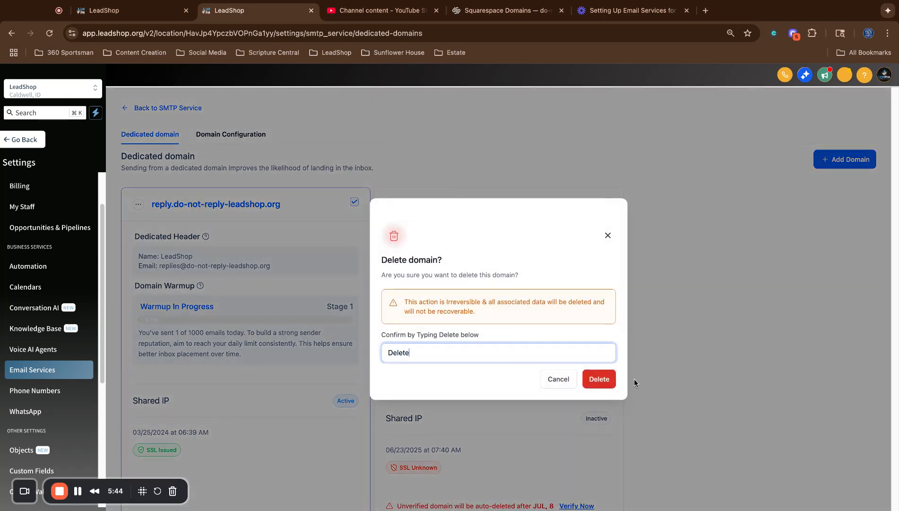
{"action": "left_click", "coordinate": [608, 381]}
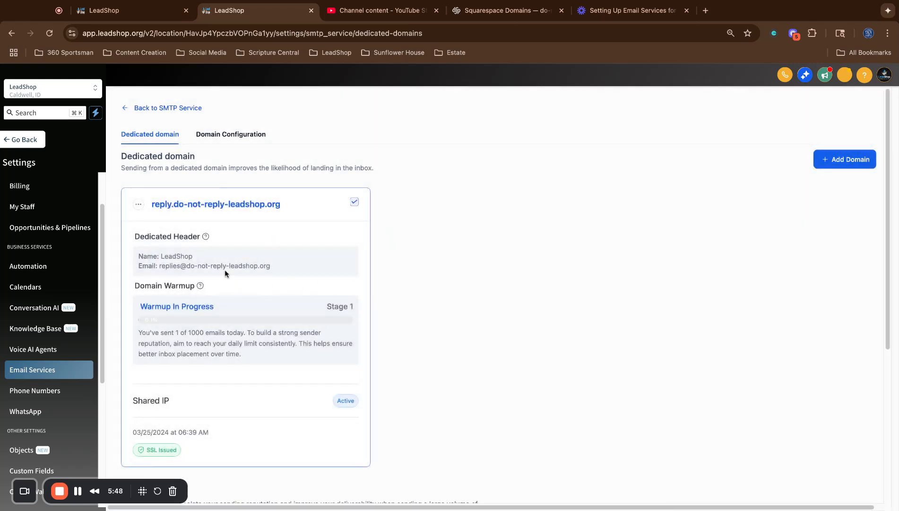
Check all six reply.do-not-reply-leadshop.org records, including _dmarc.reply, show Verified.
{"action": "left_click", "coordinate": [138, 204]}
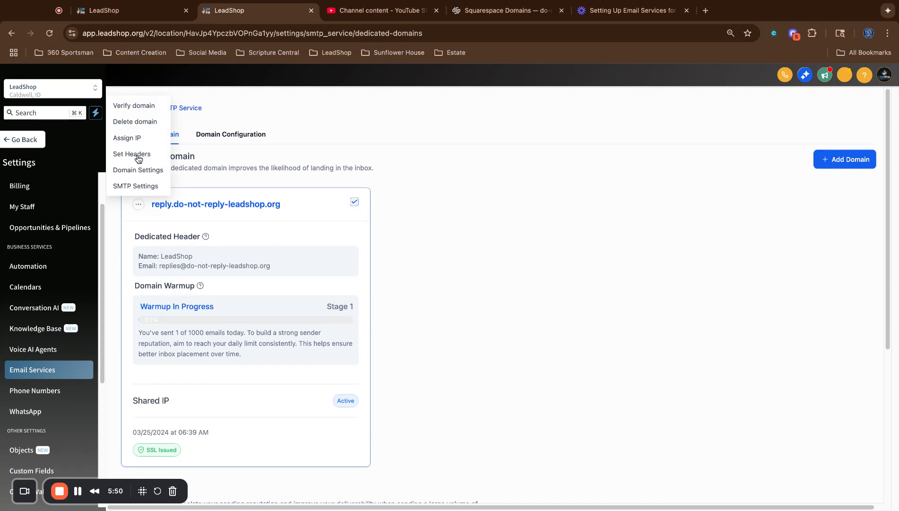
{"action": "left_click", "coordinate": [135, 106]}
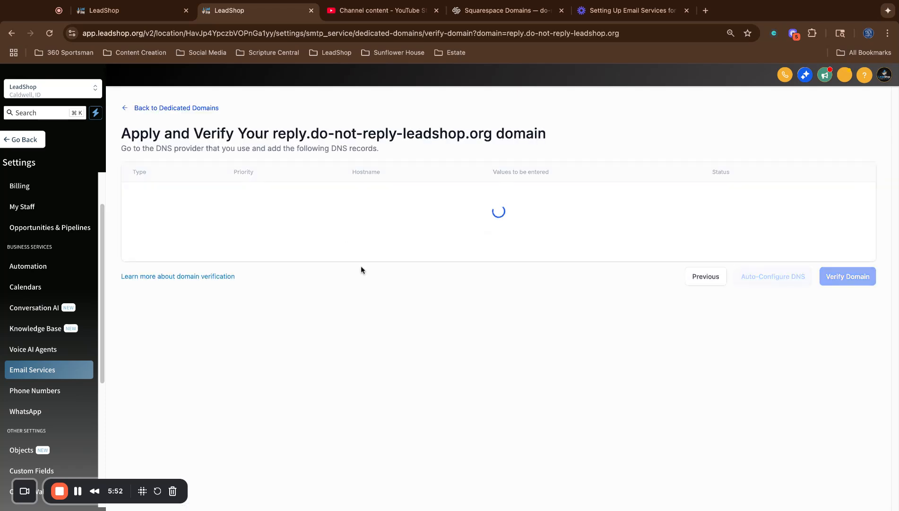
{"action": "scroll", "coordinate": [361, 268], "scroll_direction": "down", "scroll_amount": 1}
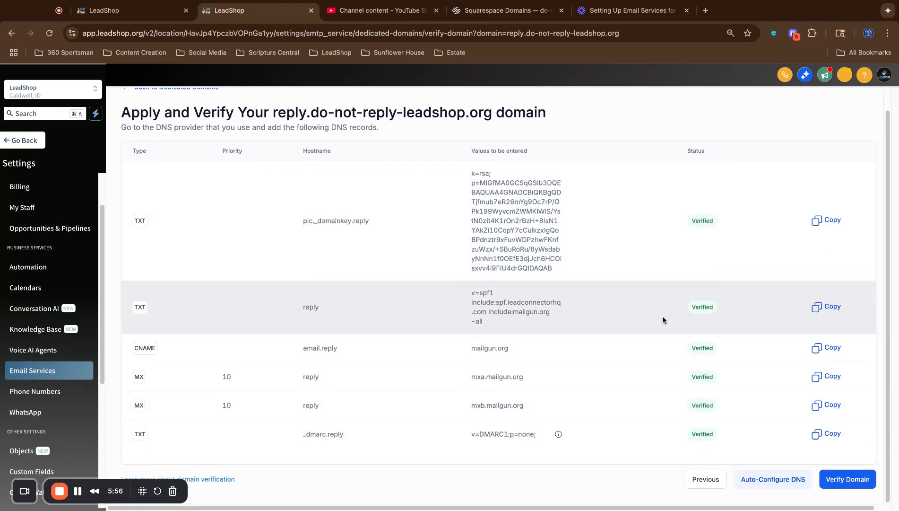
{"action": "scroll", "coordinate": [346, 290], "scroll_direction": "up", "scroll_amount": 1}
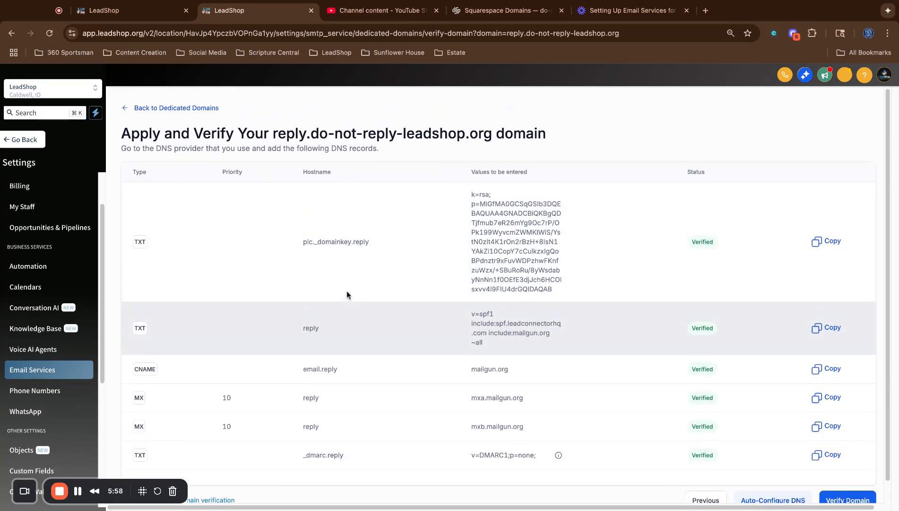
{"action": "left_click", "coordinate": [178, 112]}
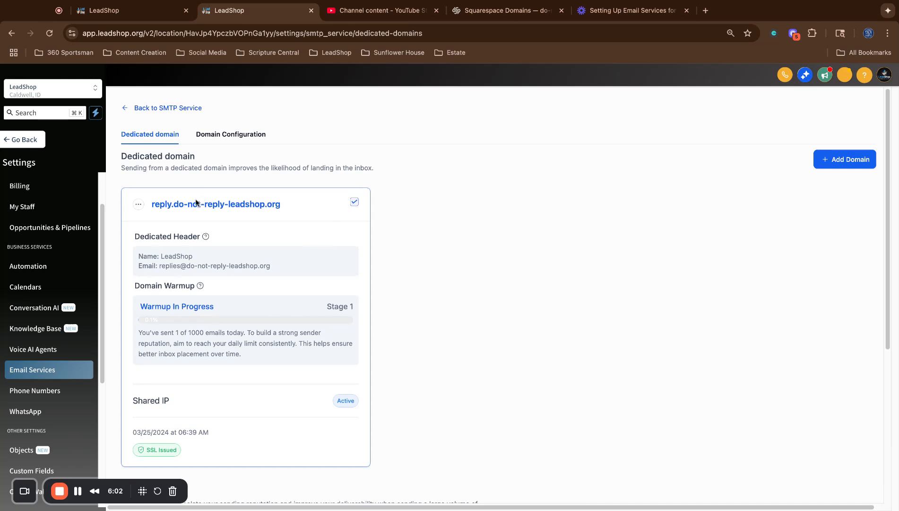
Open Set Headers for the reply.do-not-reply-leadshop.org subdomain and check the From Name LeadShop.
{"action": "left_click", "coordinate": [139, 204]}
{"action": "left_click", "coordinate": [132, 154]}
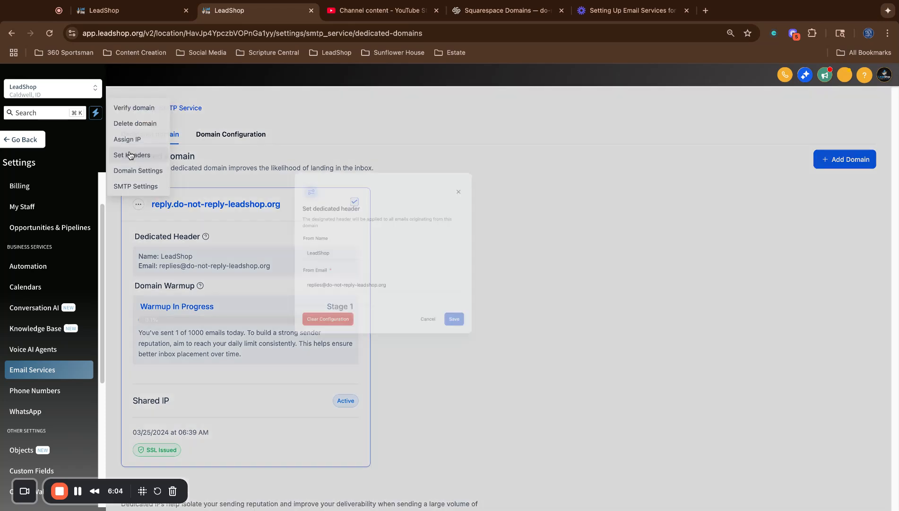
{"action": "double_click", "coordinate": [396, 303]}
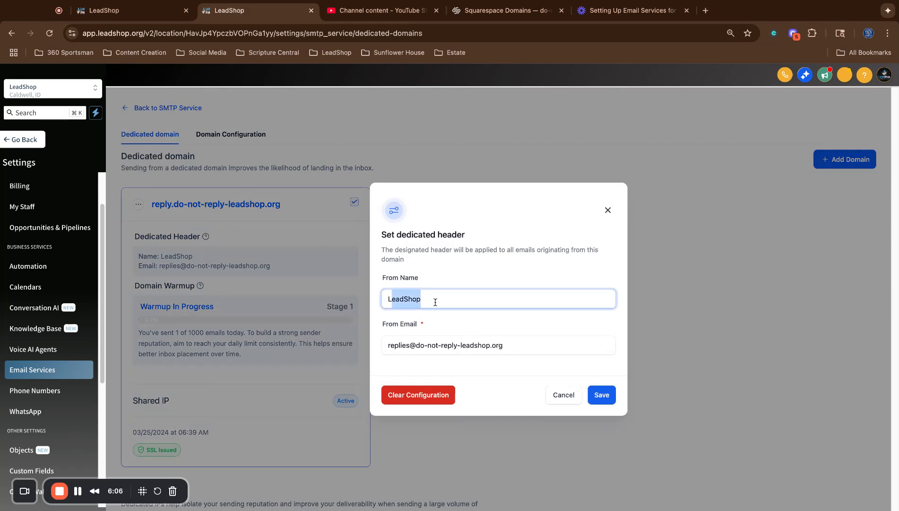
{"action": "left_click", "coordinate": [434, 303]}
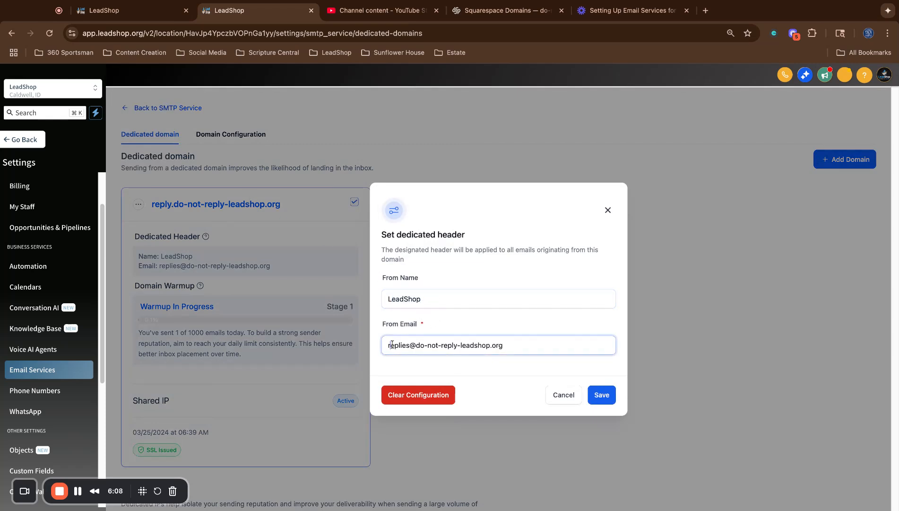
Inspect the From Email field, checking the domain part of the replies@ sender address.
{"action": "left_click", "coordinate": [406, 347]}
{"action": "triple_click", "coordinate": [411, 346]}
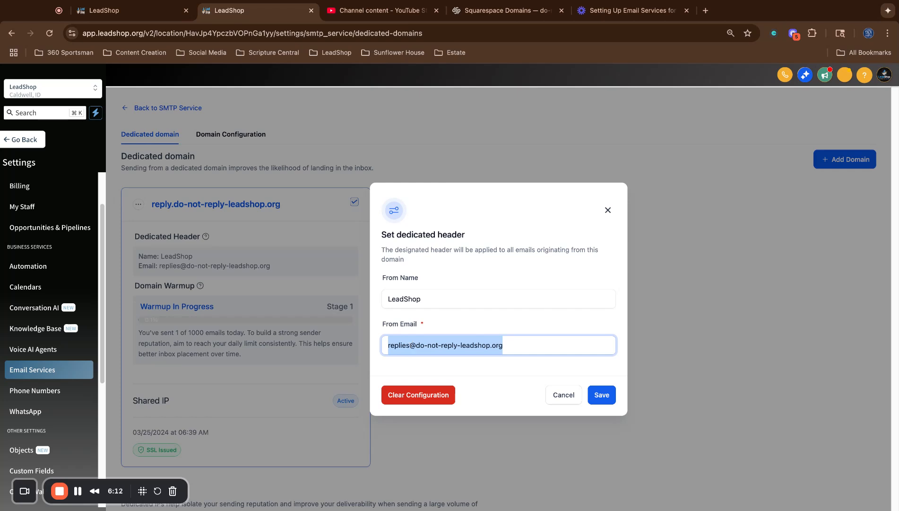
{"action": "left_click", "coordinate": [410, 345]}
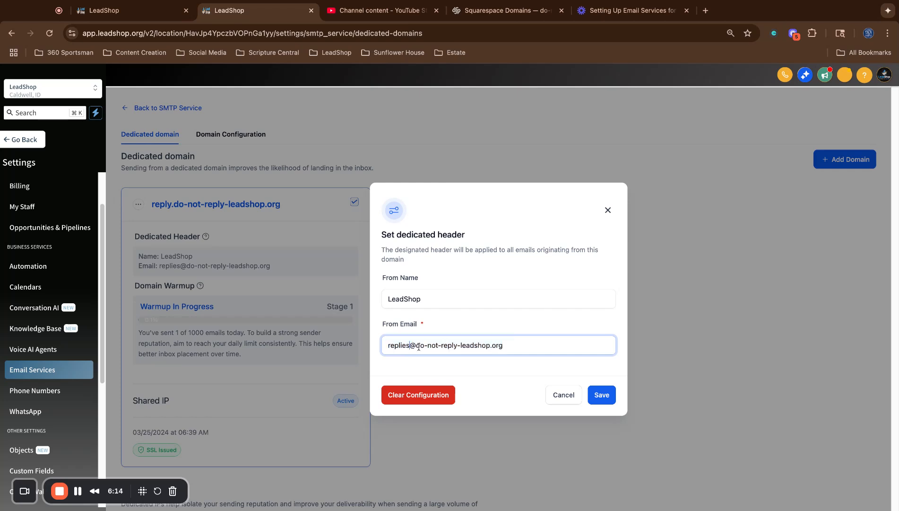
{"action": "key", "text": "Right"}
{"action": "key", "text": "shift+Right"}
{"action": "key", "text": "shift+Right"}
{"action": "key", "text": "shift+Right"}
{"action": "key", "text": "shift+Right"}
{"action": "key", "text": "shift+Right"}
{"action": "key", "text": "shift+Right"}
{"action": "key", "text": "shift+Right"}
{"action": "key", "text": "shift+Right"}
{"action": "key", "text": "shift+Right"}
{"action": "key", "text": "shift+Right"}
{"action": "key", "text": "shift+Right"}
{"action": "key", "text": "shift+Right"}
{"action": "key", "text": "shift+Right"}
{"action": "key", "text": "shift+Right"}
{"action": "key", "text": "shift+Right"}
{"action": "key", "text": "shift+Right"}
{"action": "key", "text": "shift+Right"}
{"action": "key", "text": "shift+Right"}
{"action": "key", "text": "shift+Right"}
{"action": "key", "text": "shift+Right"}
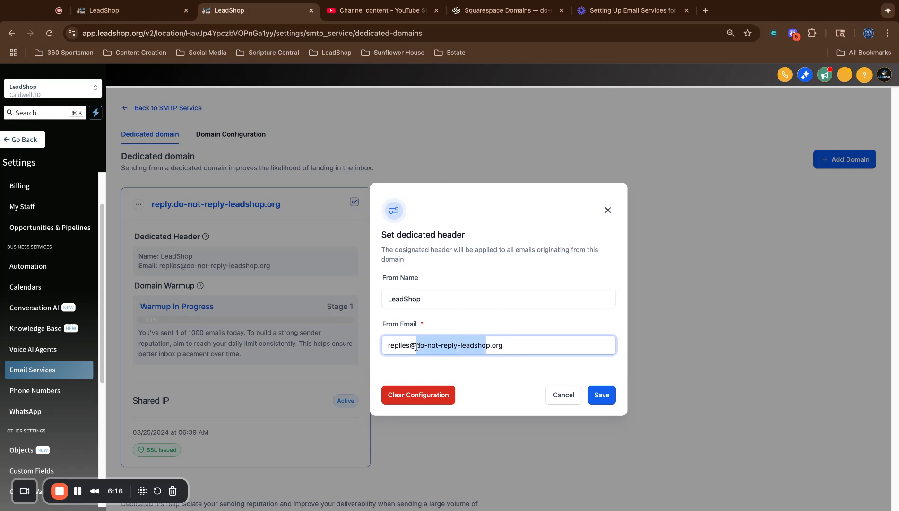
{"action": "key", "text": "shift+Right"}
{"action": "key", "text": "shift+Right"}
{"action": "key", "text": "shift+Right"}
{"action": "key", "text": "shift+Right"}
{"action": "key", "text": "Right"}
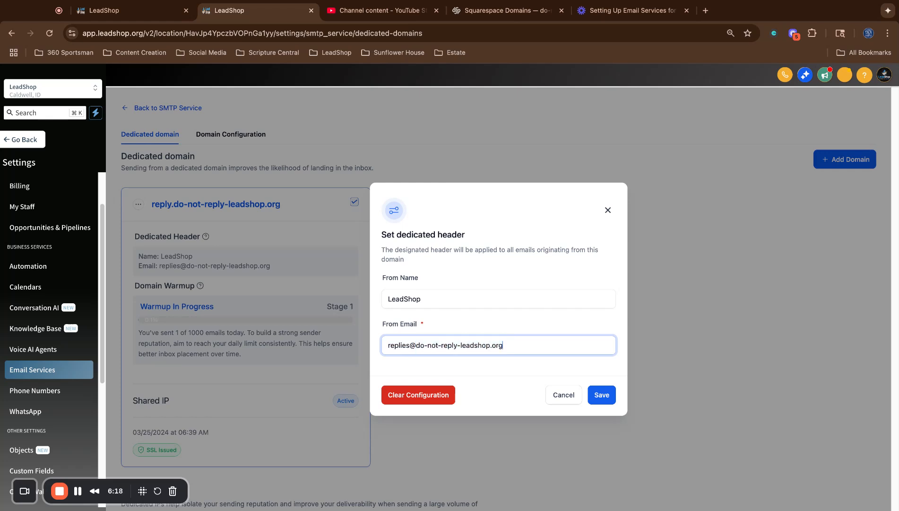
{"action": "key", "text": "shift+Left"}
{"action": "key", "text": "shift+Left"}
{"action": "key", "text": "shift+Left"}
{"action": "key", "text": "shift+Left"}
{"action": "key", "text": "shift+Left"}
{"action": "key", "text": "shift+Left"}
{"action": "key", "text": "shift+Left"}
{"action": "key", "text": "shift+Left"}
{"action": "key", "text": "shift+Left"}
{"action": "key", "text": "shift+Left"}
{"action": "key", "text": "shift+Left"}
{"action": "key", "text": "shift+Left"}
{"action": "key", "text": "shift+Left"}
{"action": "key", "text": "shift+Left"}
{"action": "key", "text": "shift+Left"}
{"action": "key", "text": "shift+Left"}
{"action": "key", "text": "shift+Left"}
{"action": "key", "text": "shift+Left"}
{"action": "key", "text": "shift+Left"}
{"action": "key", "text": "shift+Left"}
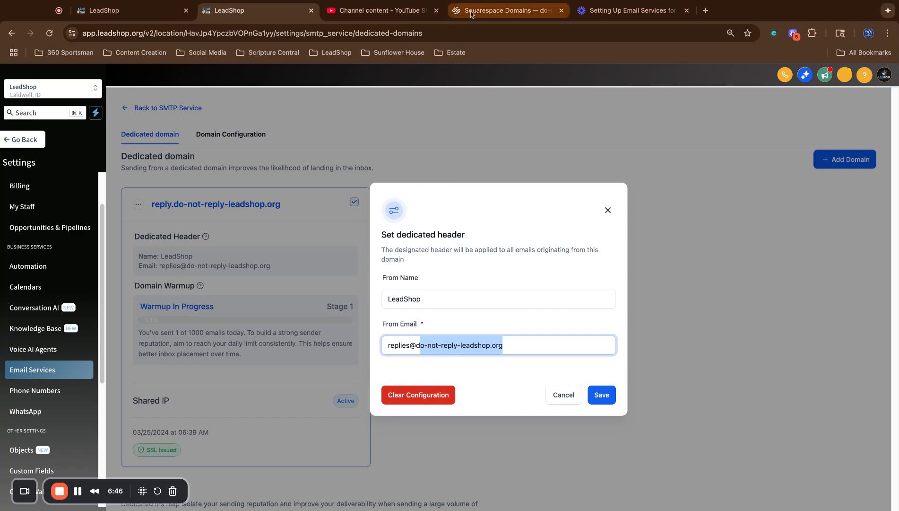
In Squarespace, go to the domain's Email settings and manage the Google Workspace plan.
{"action": "left_click", "coordinate": [501, 10]}
{"action": "scroll", "coordinate": [323, 250], "scroll_direction": "up", "scroll_amount": 5}
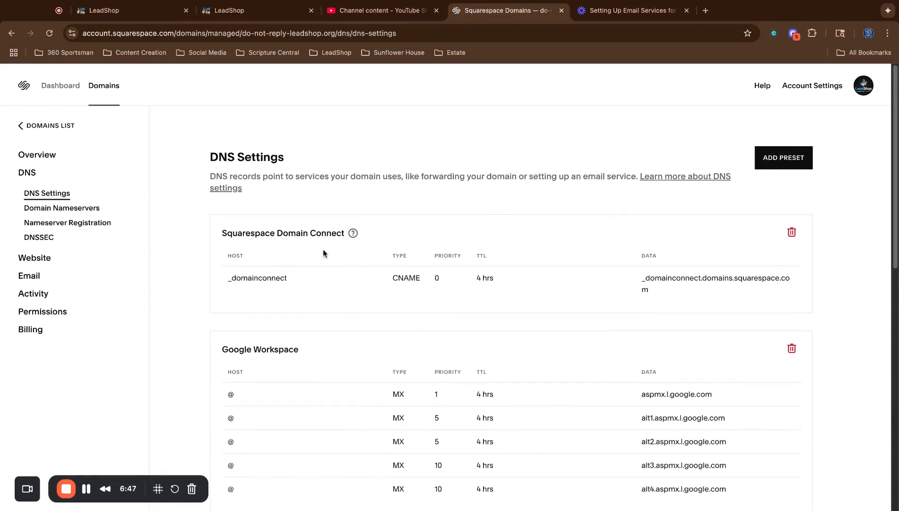
{"action": "left_click", "coordinate": [32, 274]}
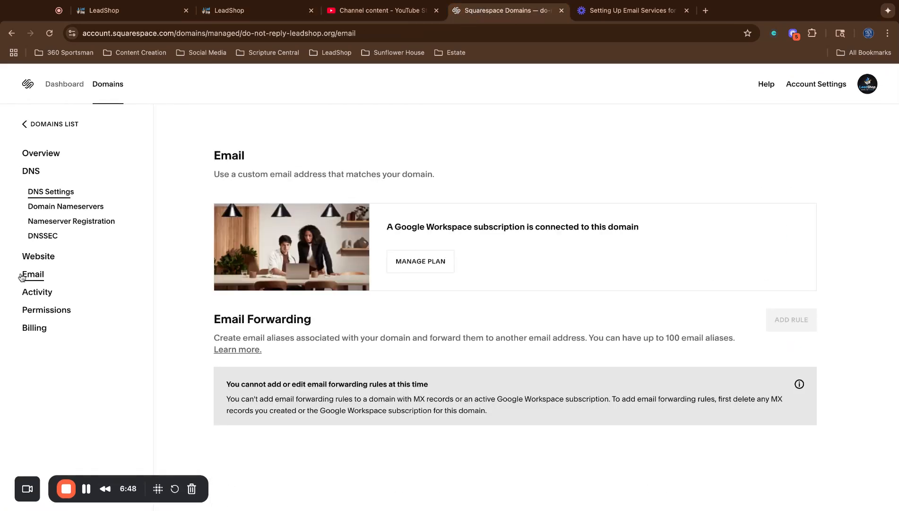
{"action": "left_click", "coordinate": [433, 260]}
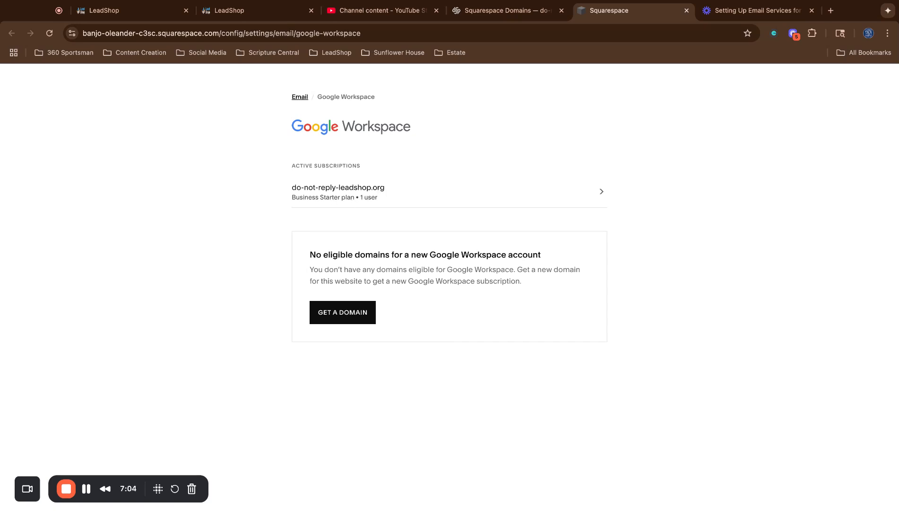
Open the do-not-reply-leadshop.org Workspace subscription, confirm the replies user, and return to LeadShop.
{"action": "left_click", "coordinate": [370, 191]}
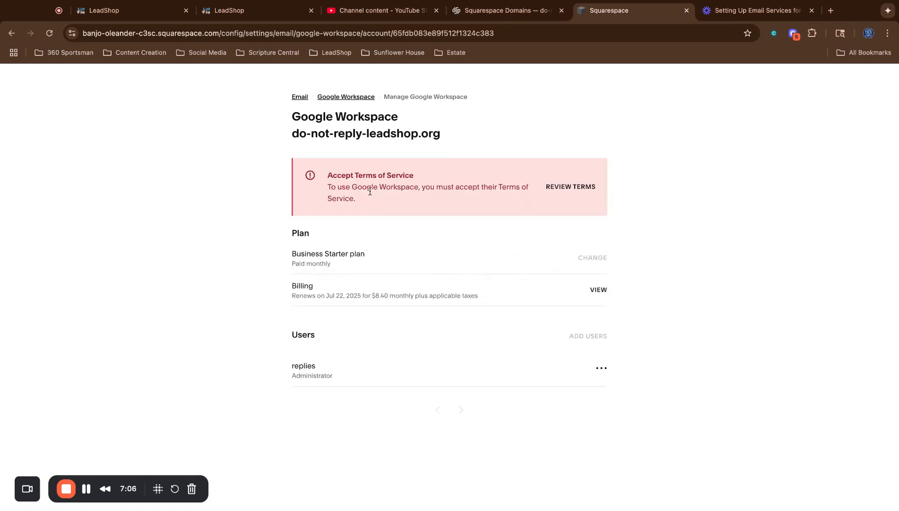
{"action": "double_click", "coordinate": [291, 367]}
{"action": "left_click", "coordinate": [276, 13]}
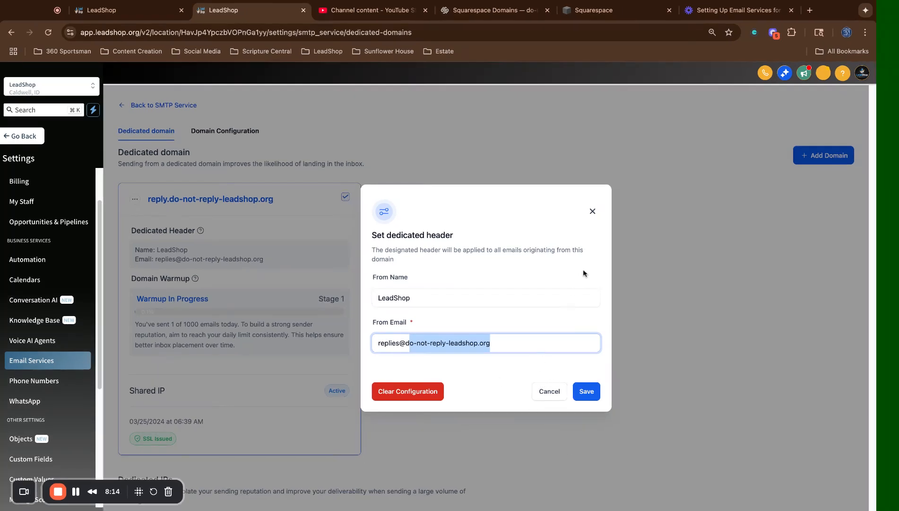
Review the From Name and From Email fields, then close the header dialog without saving.
{"action": "left_click", "coordinate": [406, 297]}
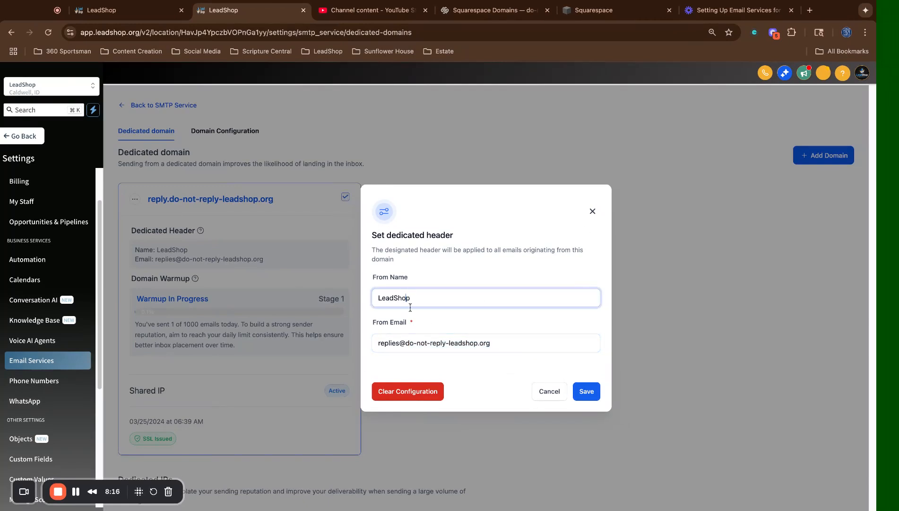
{"action": "left_click", "coordinate": [405, 340]}
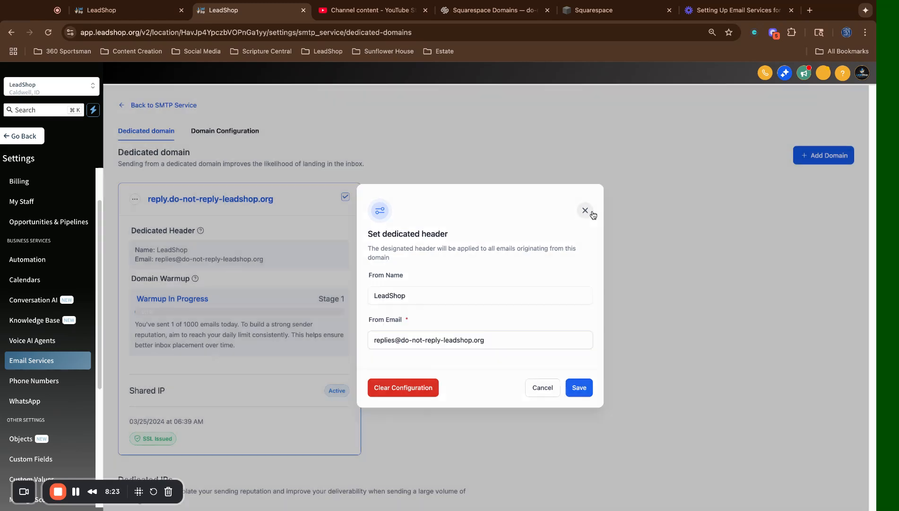
{"action": "left_click", "coordinate": [592, 211]}
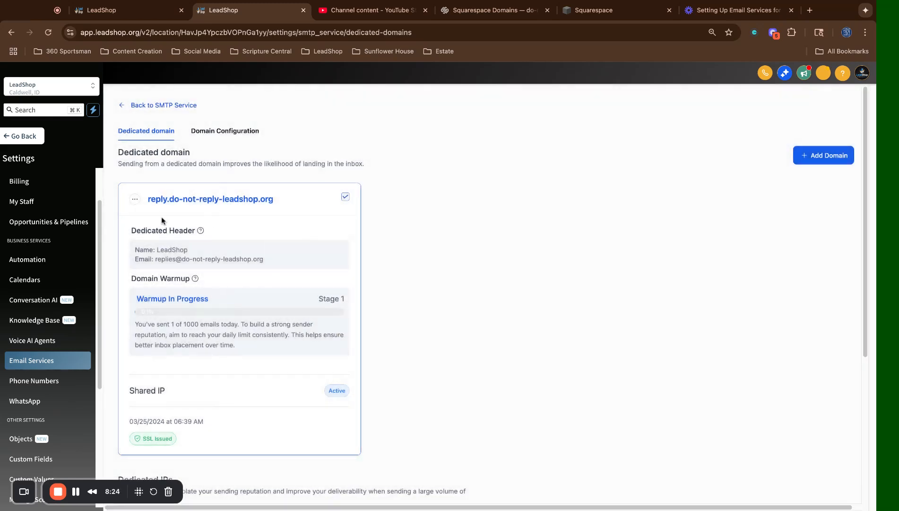
Reopen the reply subdomain's headers, re-check LeadShop and the replies@ address, and close unchanged.
{"action": "left_click", "coordinate": [135, 203]}
{"action": "left_click", "coordinate": [128, 150]}
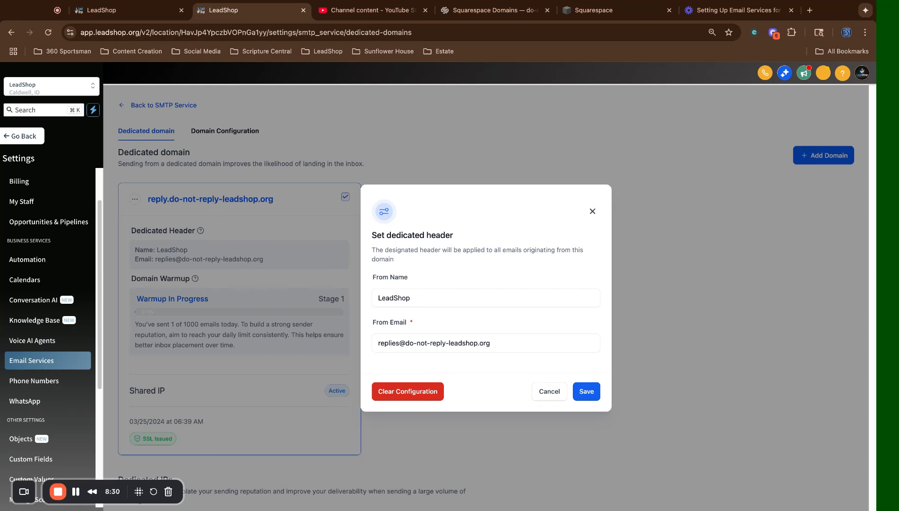
{"action": "left_click", "coordinate": [413, 299]}
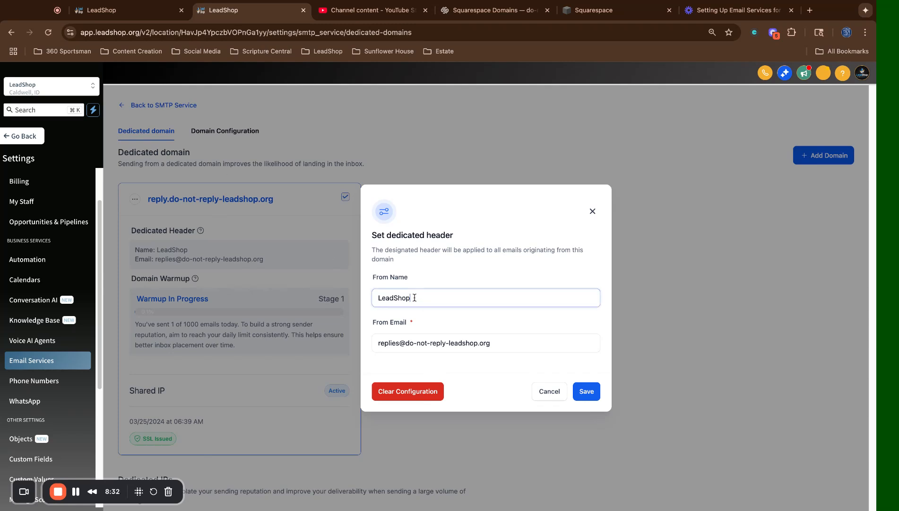
{"action": "left_click", "coordinate": [382, 305]}
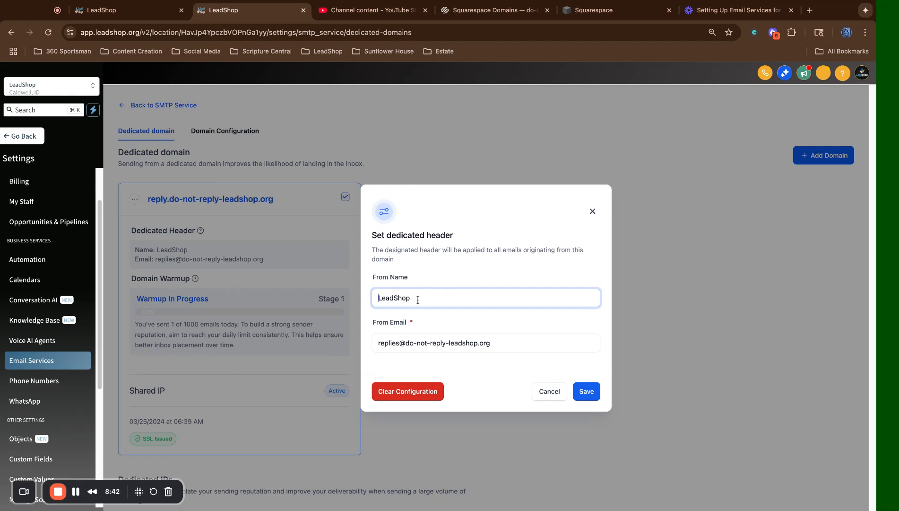
{"action": "triple_click", "coordinate": [393, 346]}
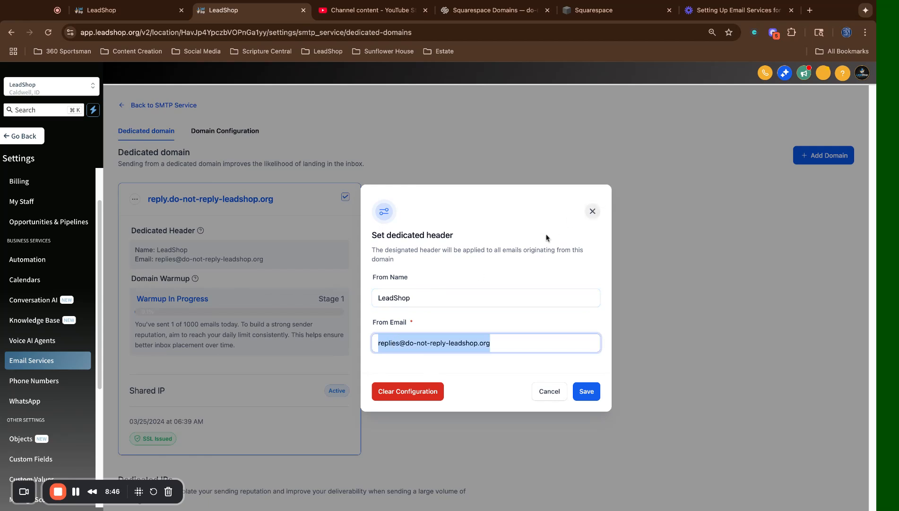
{"action": "left_click", "coordinate": [407, 343]}
{"action": "left_click_drag", "start_coordinate": [477, 344], "coordinate": [404, 344]}
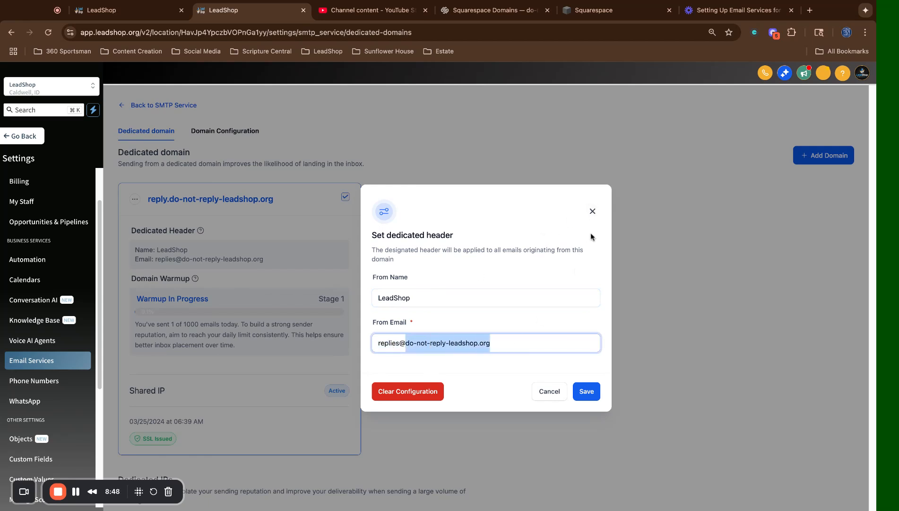
{"action": "left_click", "coordinate": [593, 212]}
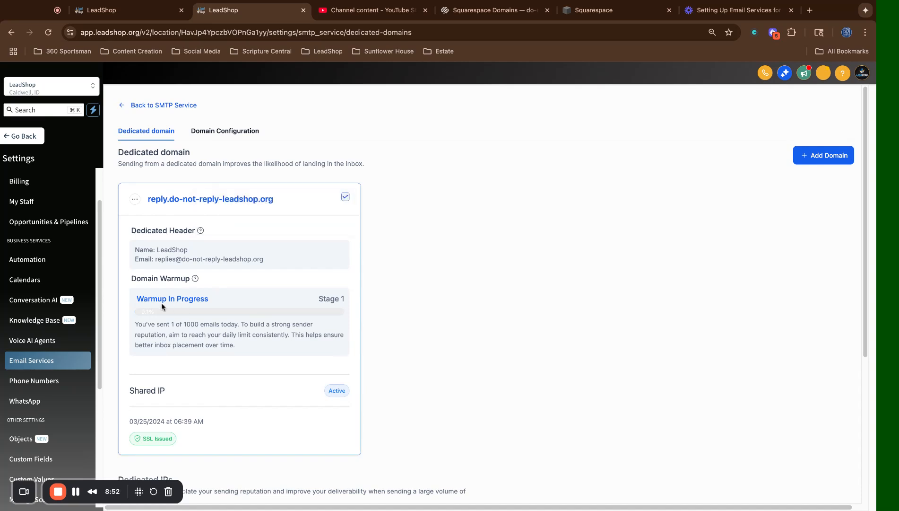
{"action": "mouse_move", "coordinate": [194, 280]}
{"action": "left_click", "coordinate": [827, 157]}
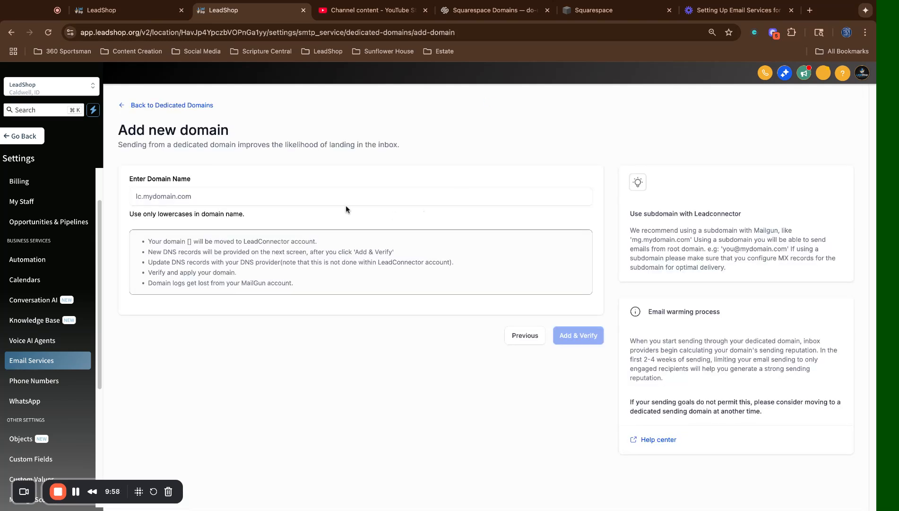
{"action": "left_click", "coordinate": [304, 190]}
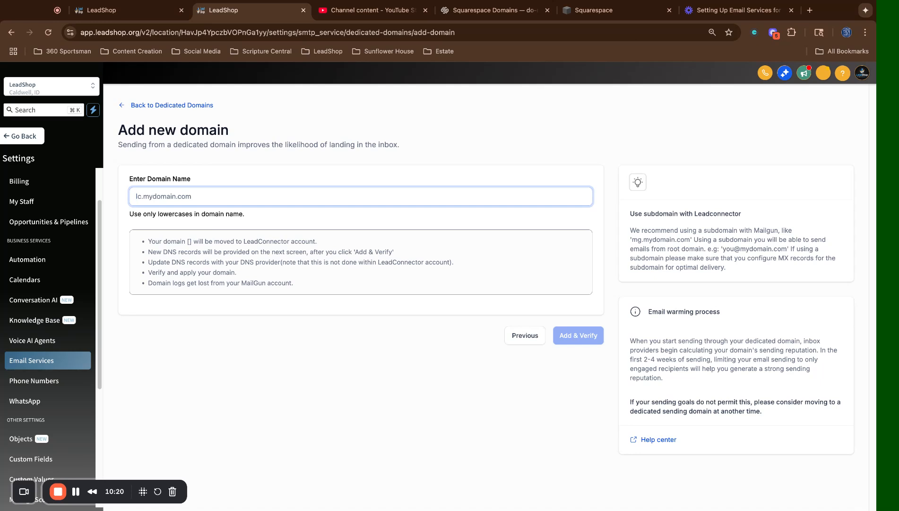
{"action": "left_click", "coordinate": [183, 106]}
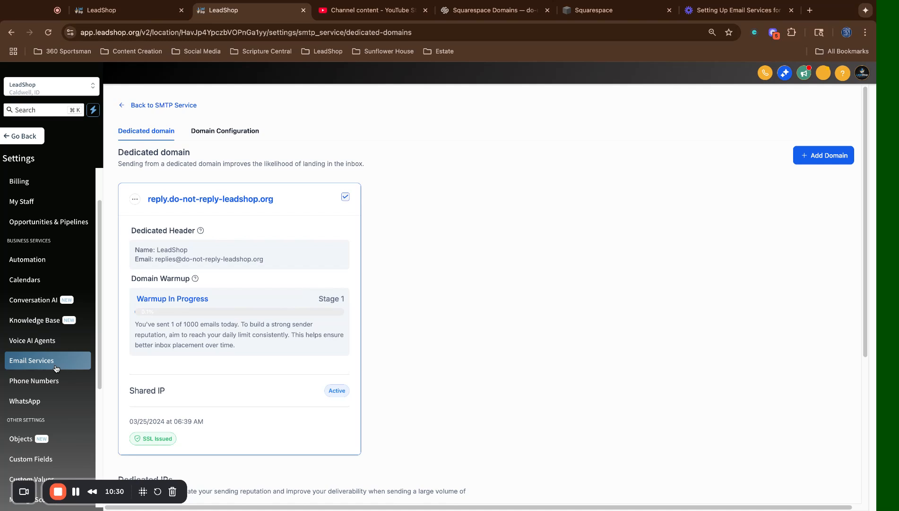
{"action": "left_click", "coordinate": [158, 107]}
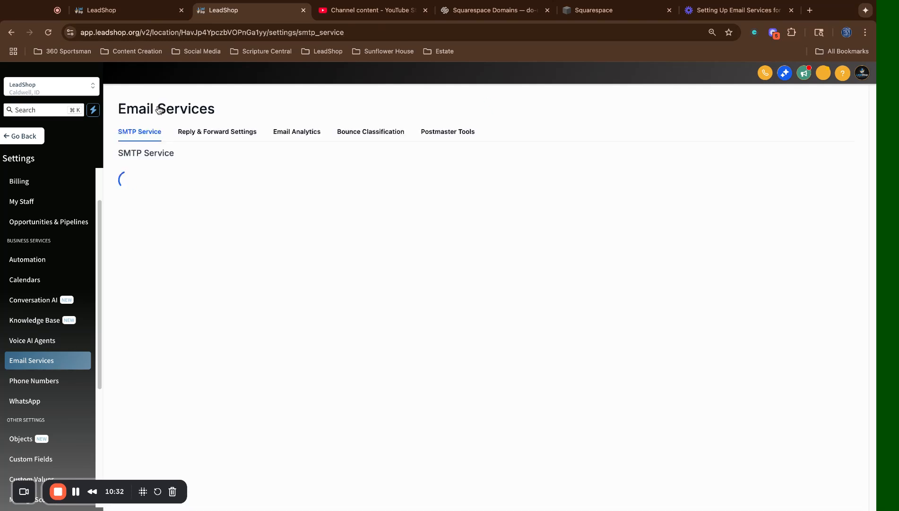
{"action": "left_click", "coordinate": [778, 199]}
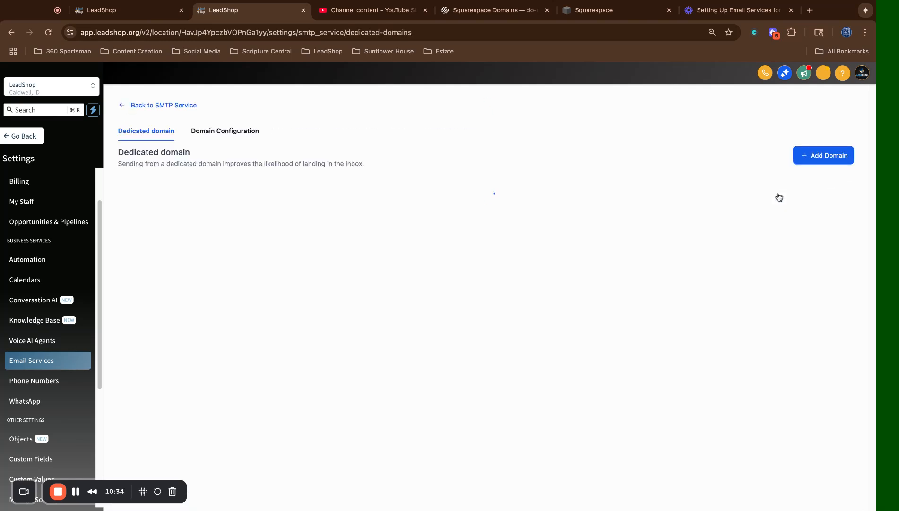